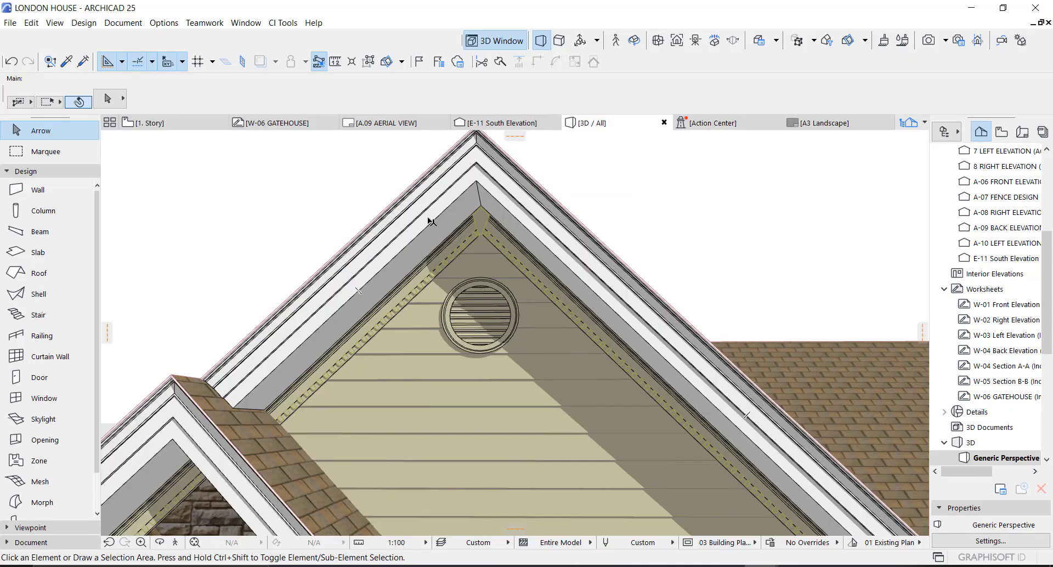
# Pan and orbit the 3D view to a frontal view of the house's main gable
pyautogui.scroll(-4, 404, 250)
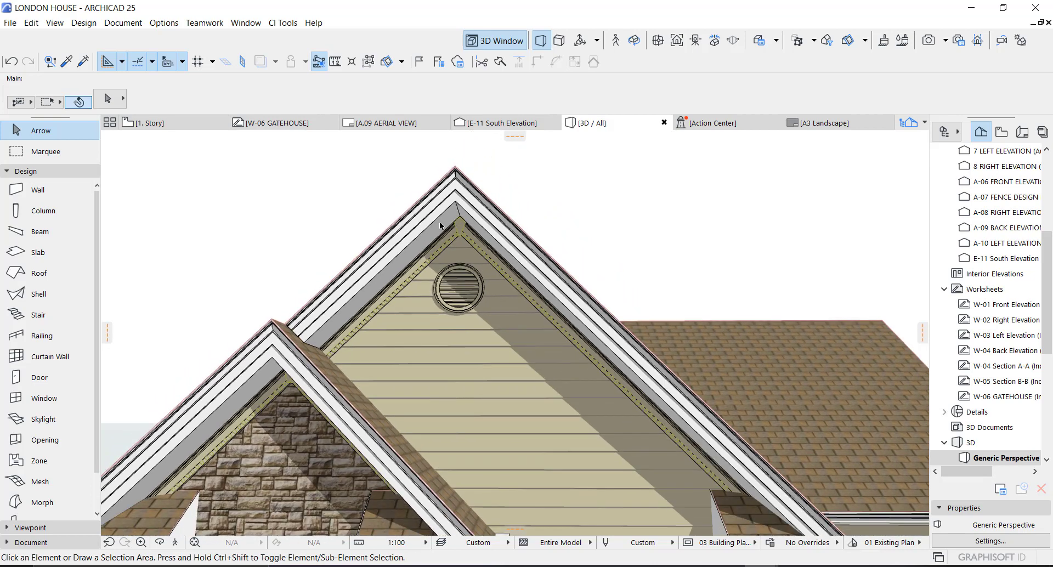
pyautogui.moveTo(418, 232); pyautogui.dragTo(541, 204, button='middle')
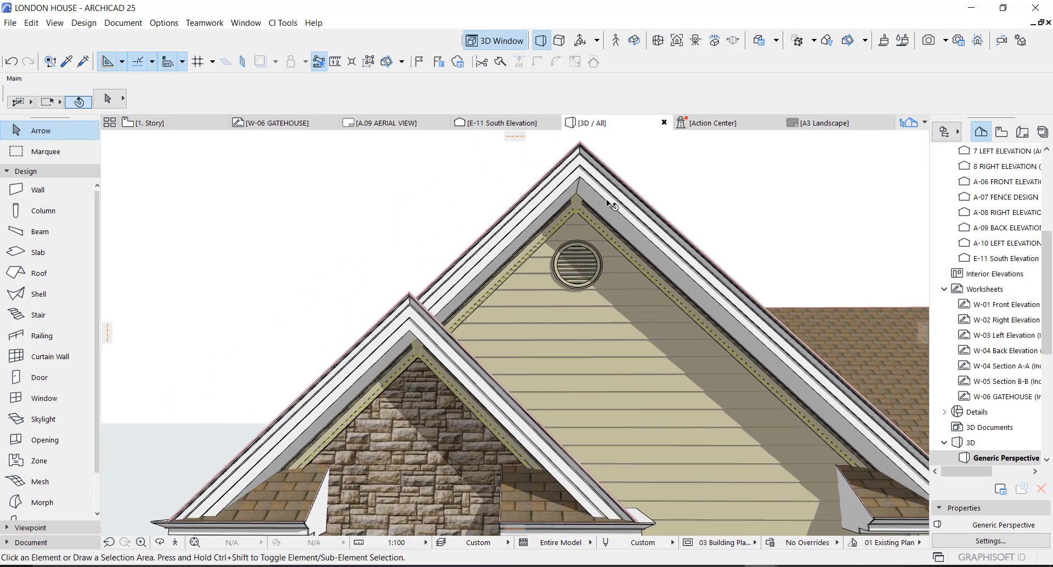
pyautogui.scroll(5, 611, 205)
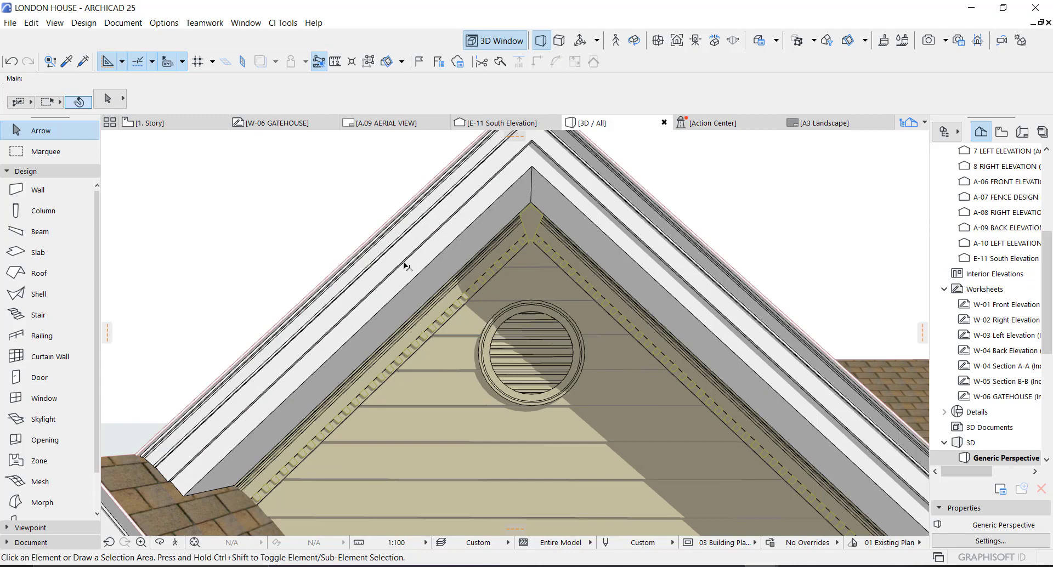
pyautogui.scroll(-5, 404, 267)
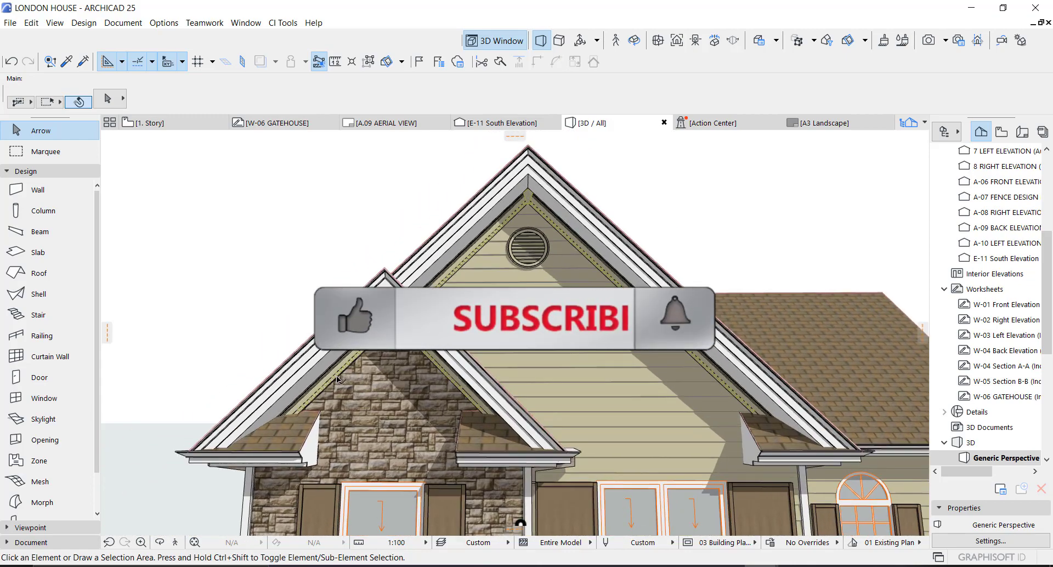
pyautogui.scroll(3, 338, 378)
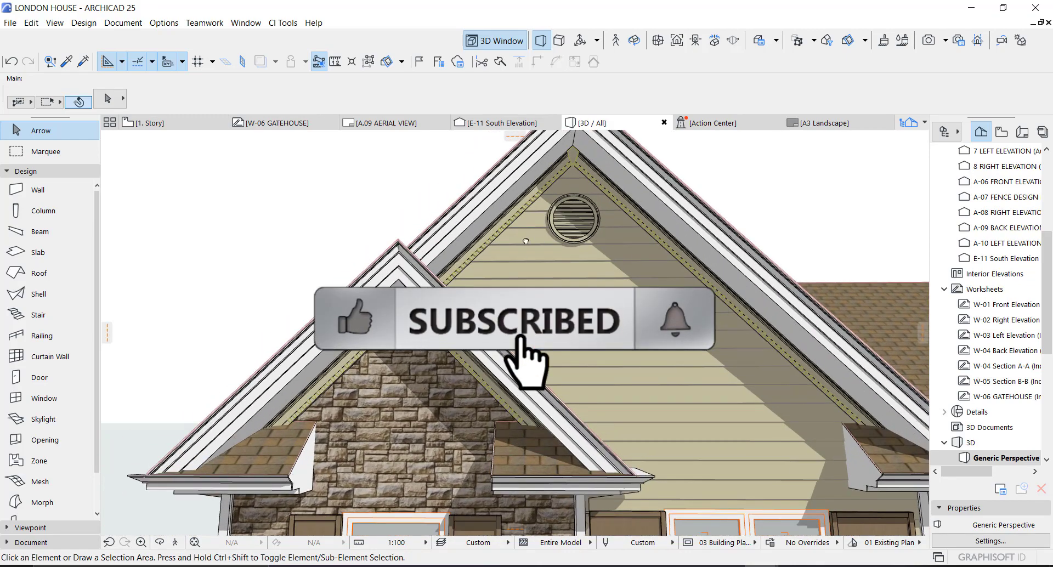
pyautogui.keyDown('shift'); pyautogui.moveTo(526, 241); pyautogui.dragTo(391, 216, button='middle'); pyautogui.keyUp('shift')
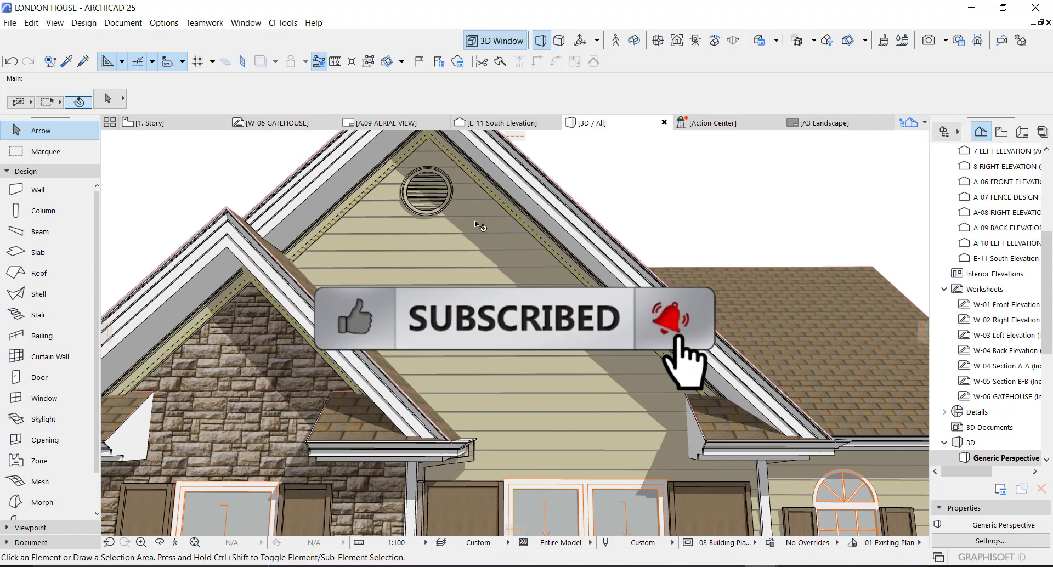
pyautogui.keyDown('shift'); pyautogui.moveTo(480, 226); pyautogui.dragTo(406, 218, button='middle'); pyautogui.keyUp('shift')
pyautogui.scroll(3, 405, 218)
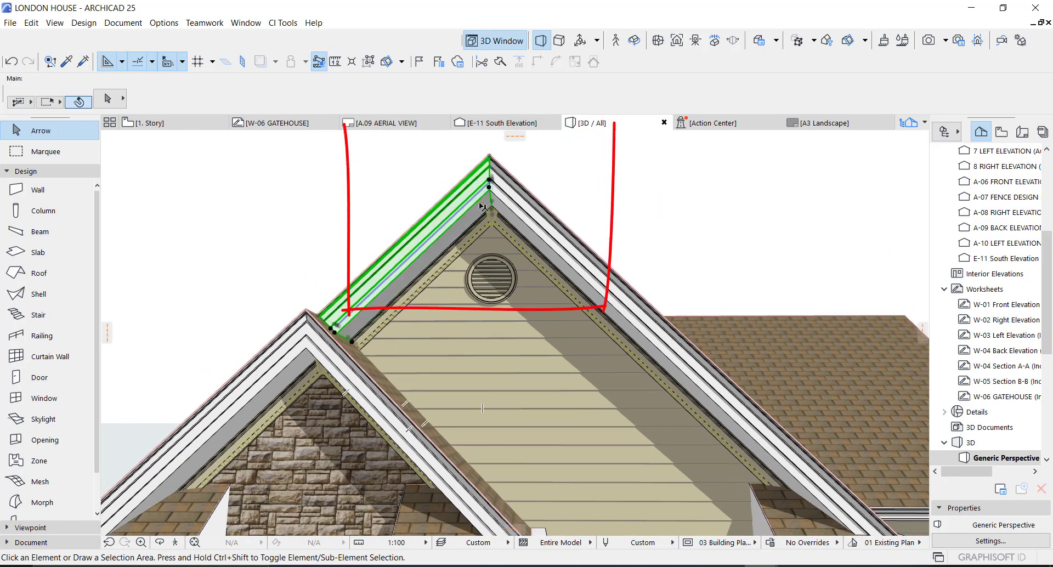
# Select the left gable slope beam (2536 long, elevation 4205) and frame the whole slope
pyautogui.click(481, 207)
pyautogui.click(470, 213)
pyautogui.scroll(4, 446, 192)
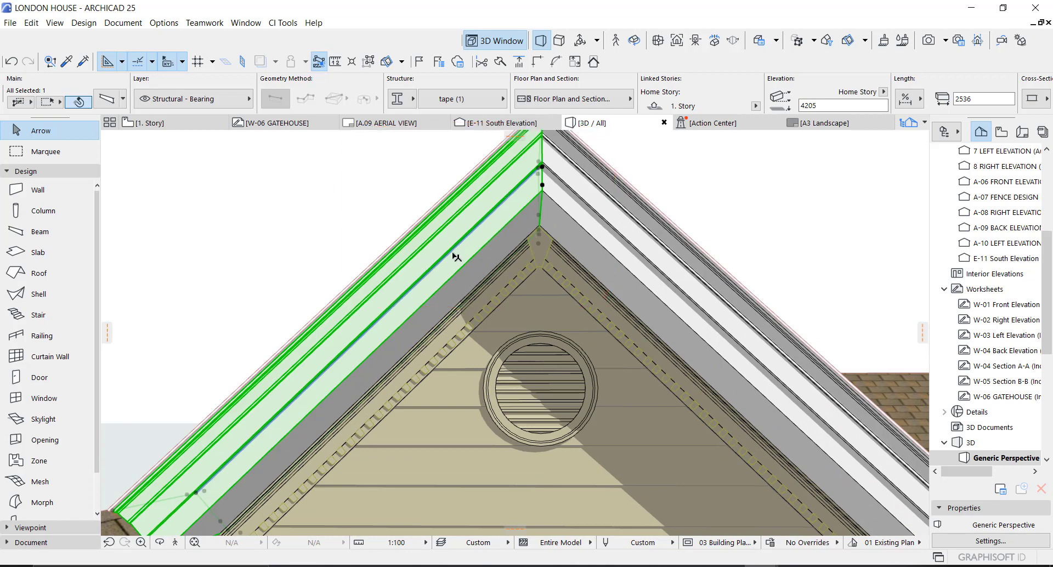
pyautogui.scroll(-2, 456, 257)
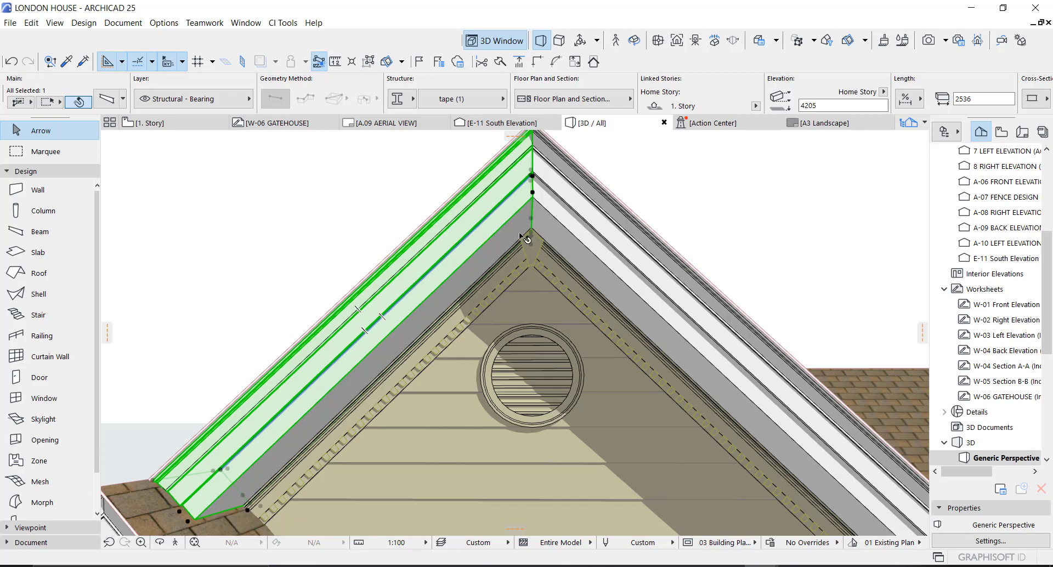
pyautogui.scroll(-2, 521, 237)
pyautogui.scroll(2, 449, 330)
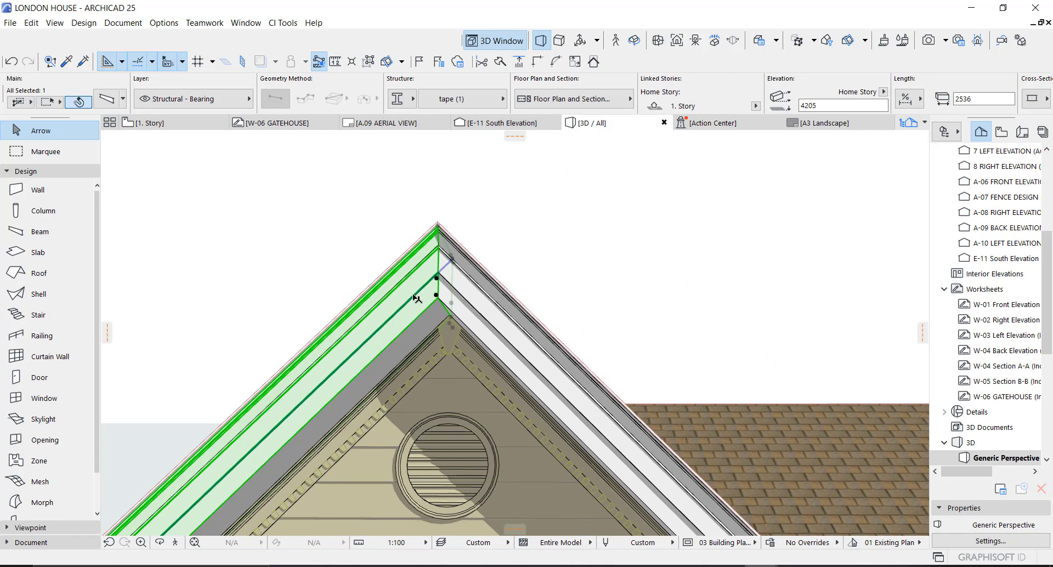
pyautogui.moveTo(362, 313); pyautogui.dragTo(481, 230, button='middle')
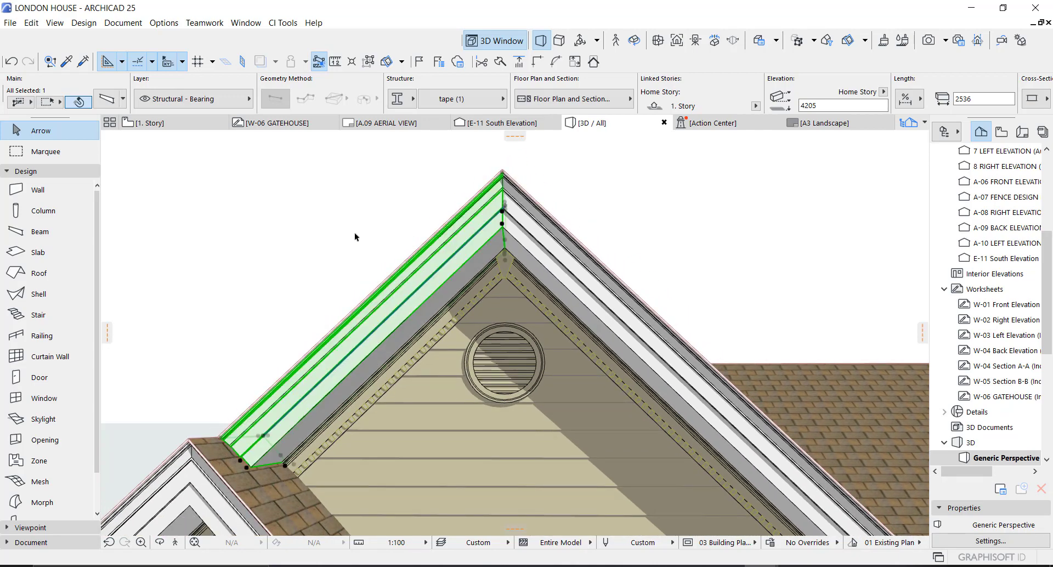
# Open the selected beam's 'tape (1)' profile in the profile editor
pyautogui.rightClick(350, 208)
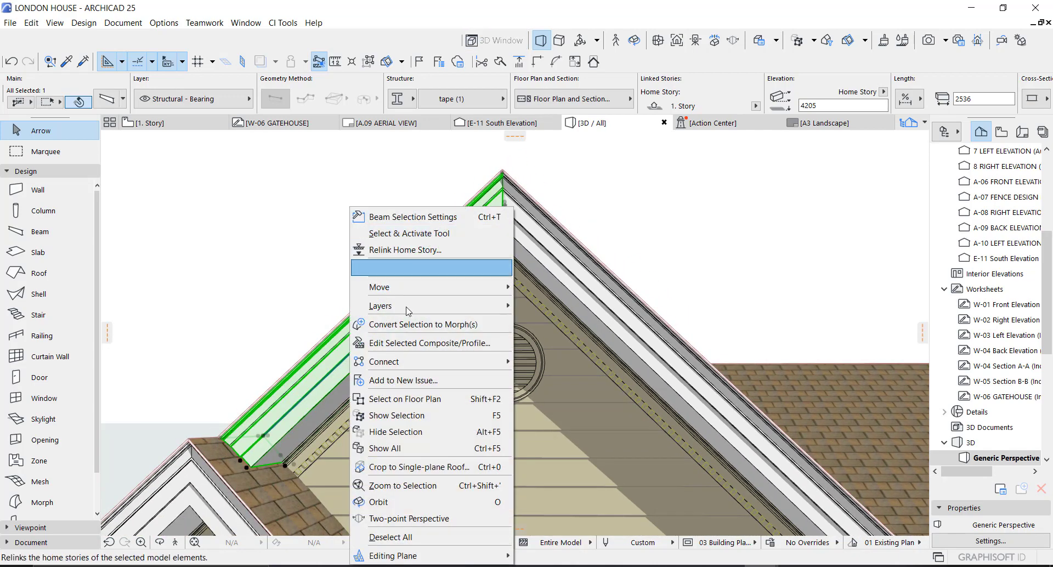
pyautogui.click(404, 345)
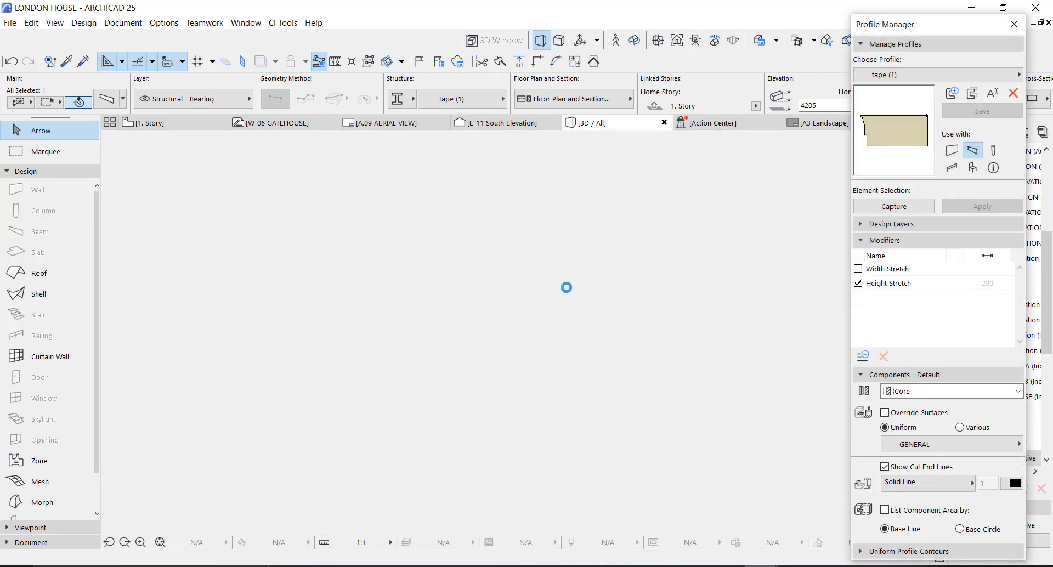
pyautogui.scroll(-2, 508, 323)
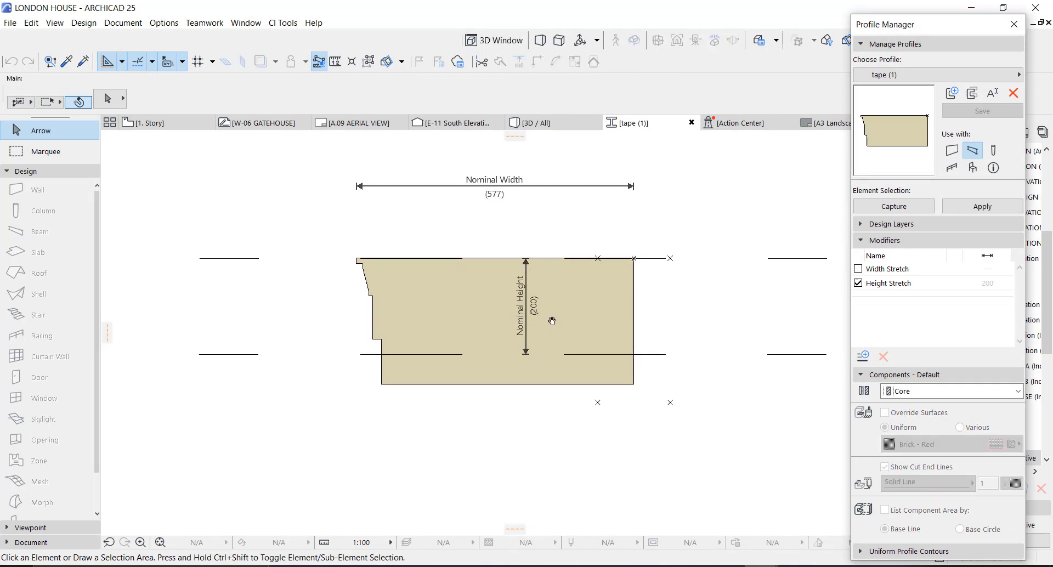
pyautogui.moveTo(516, 362)
pyautogui.mouseDown(button='middle')
pyautogui.moveTo(520, 305)
pyautogui.moveTo(523, 387)
pyautogui.mouseUp(button='middle')
pyautogui.scroll(-1, 519, 307)
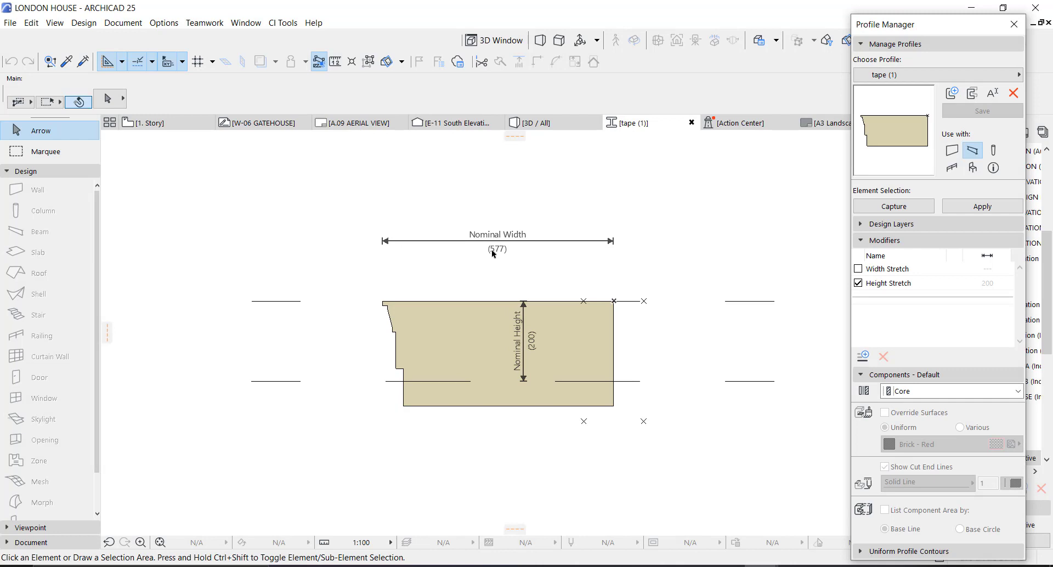
pyautogui.scroll(1, 530, 368)
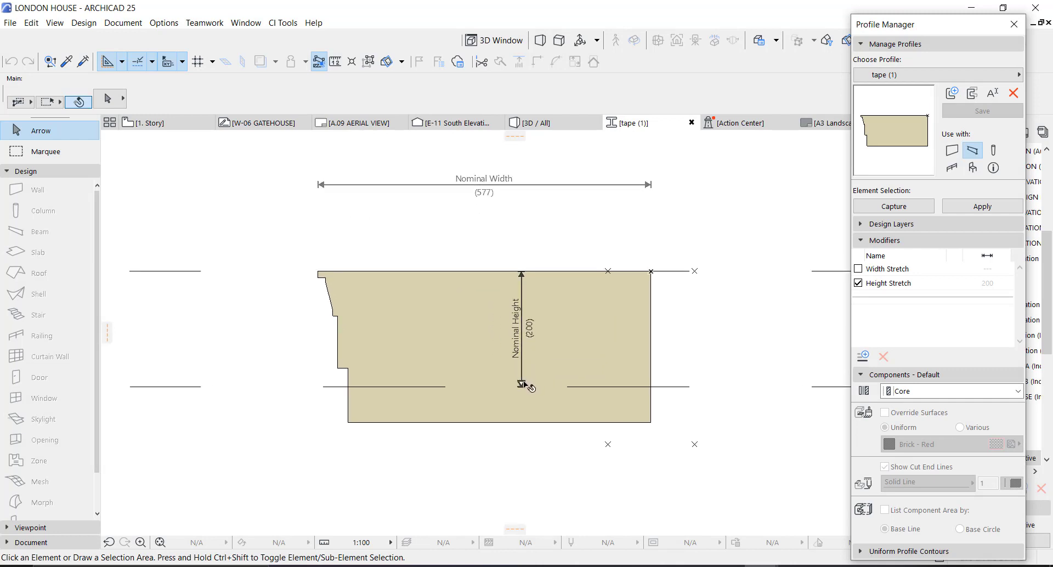
# Extend the profile's nominal height to the bottom edge (262), then close the editor
pyautogui.click(522, 384)
pyautogui.click(523, 420)
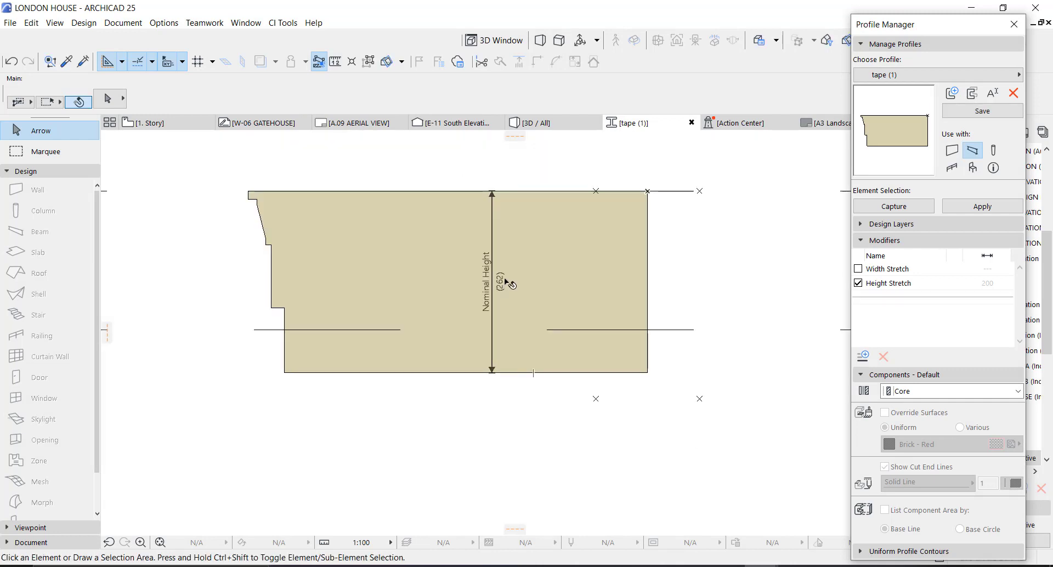
pyautogui.scroll(-2, 533, 271)
pyautogui.scroll(2, 537, 264)
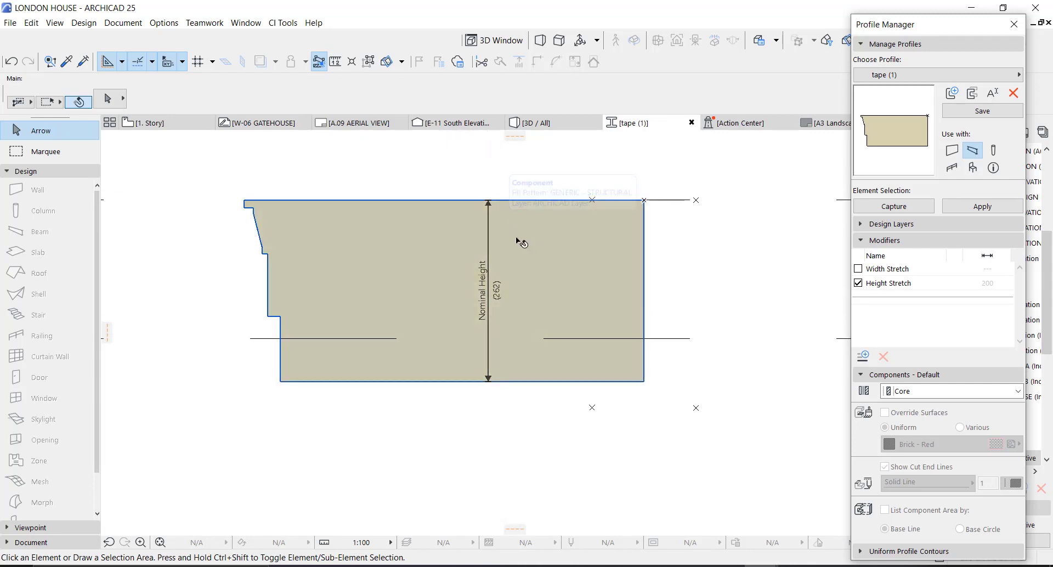
pyautogui.moveTo(517, 240); pyautogui.dragTo(487, 311, button='middle')
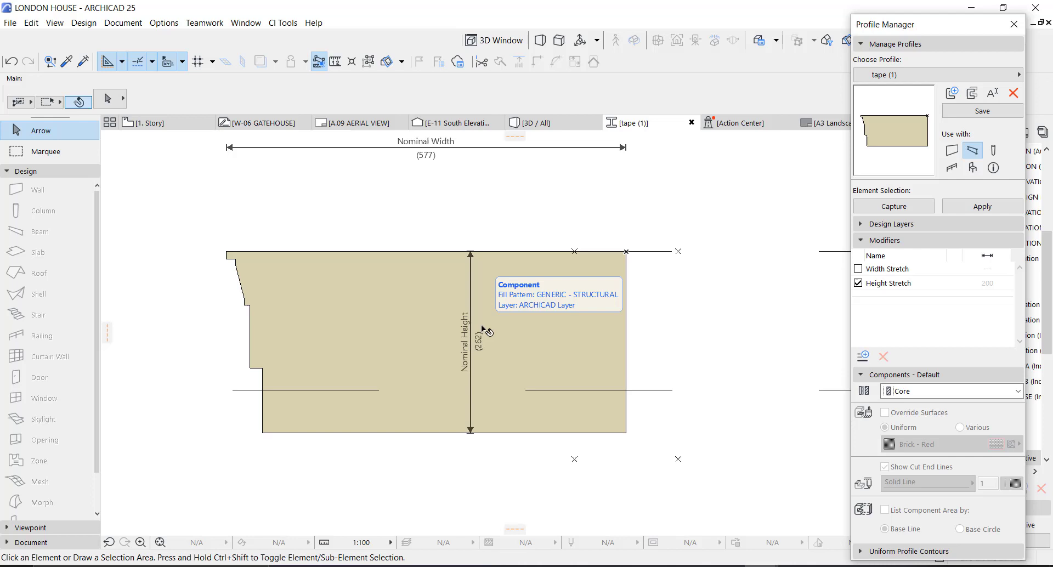
pyautogui.click(1012, 34)
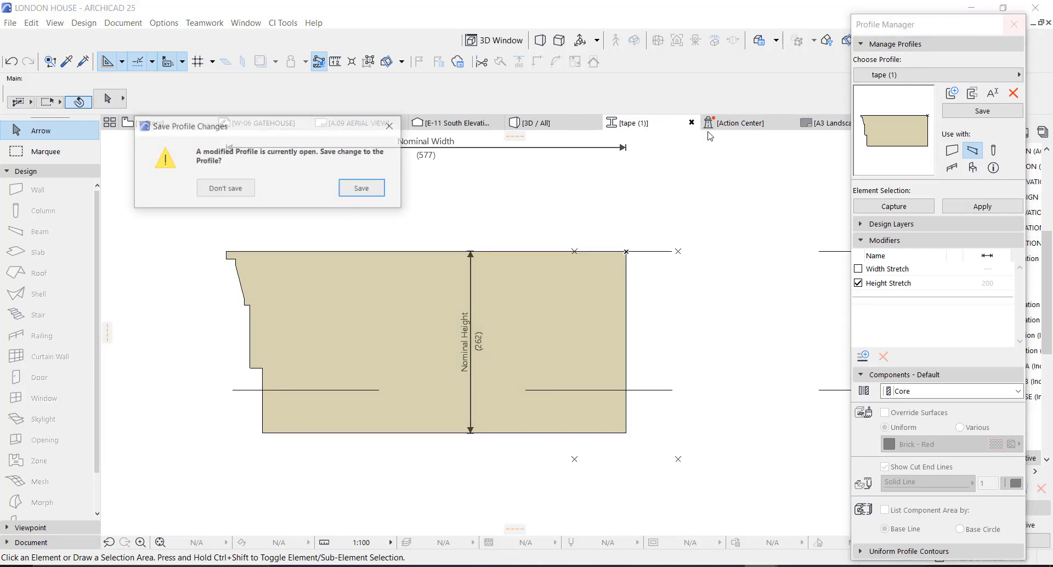
# Discard the tape profile edits, delete both gable rake beams, and open Options > Complex Profiles
pyautogui.click(237, 195)
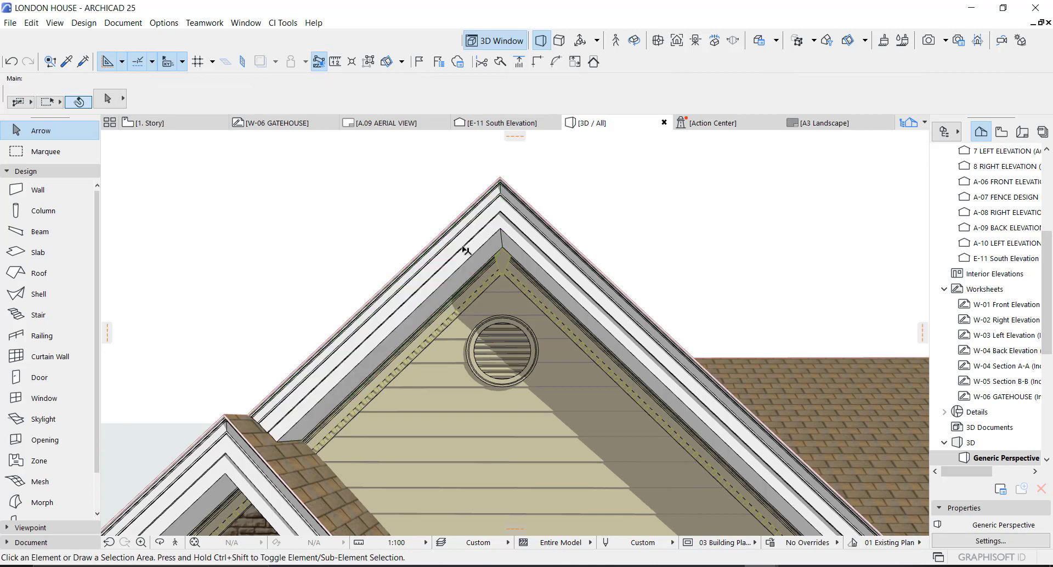
pyautogui.click(465, 251)
pyautogui.press('Delete')
pyautogui.click(547, 281)
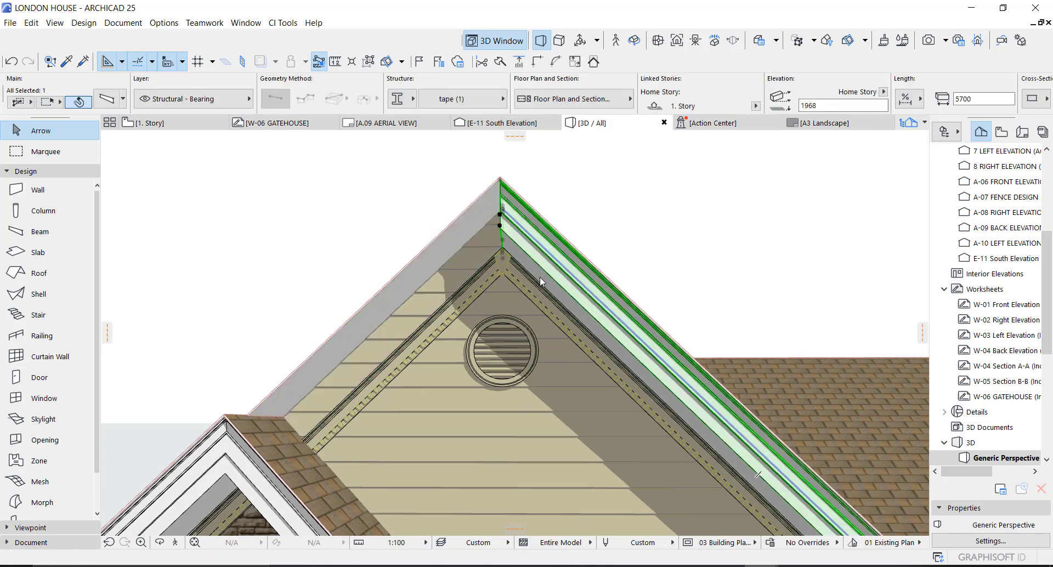
pyautogui.press('Delete')
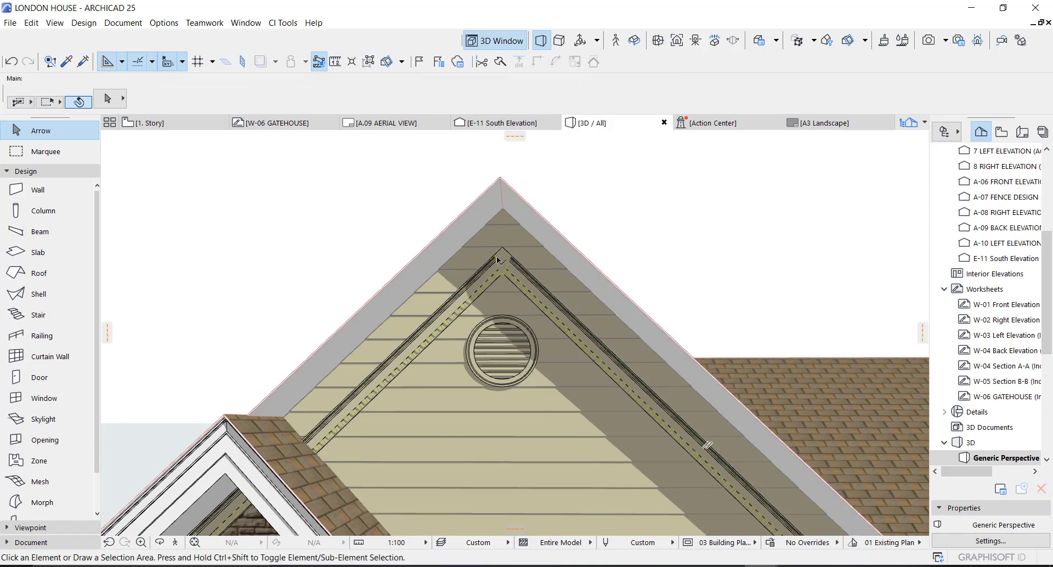
pyautogui.click(164, 23)
pyautogui.moveTo(242, 89)
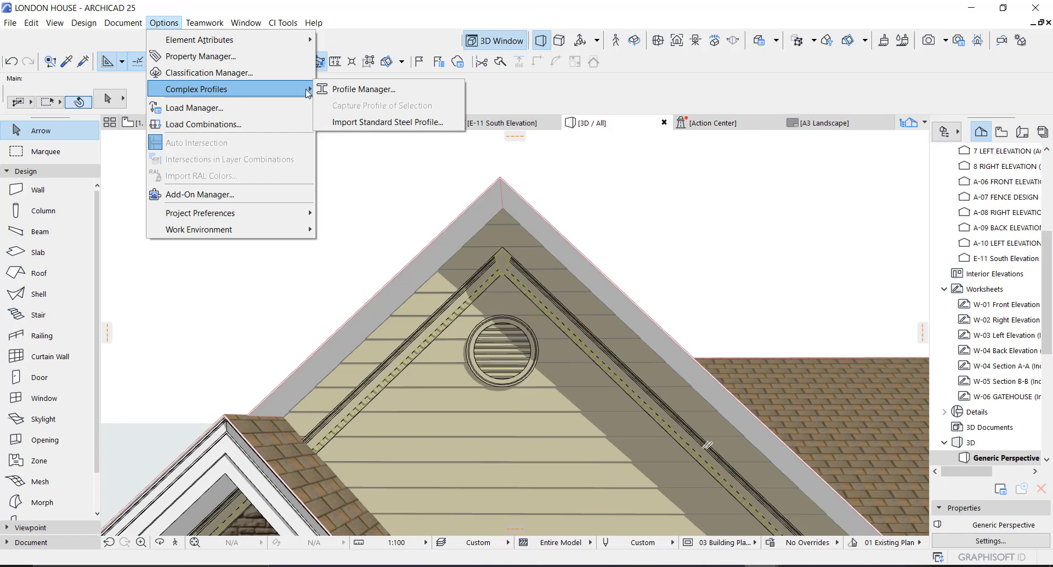
# Create a new complex profile named 'MOLD CABLE' in the Profile Manager
pyautogui.click(355, 89)
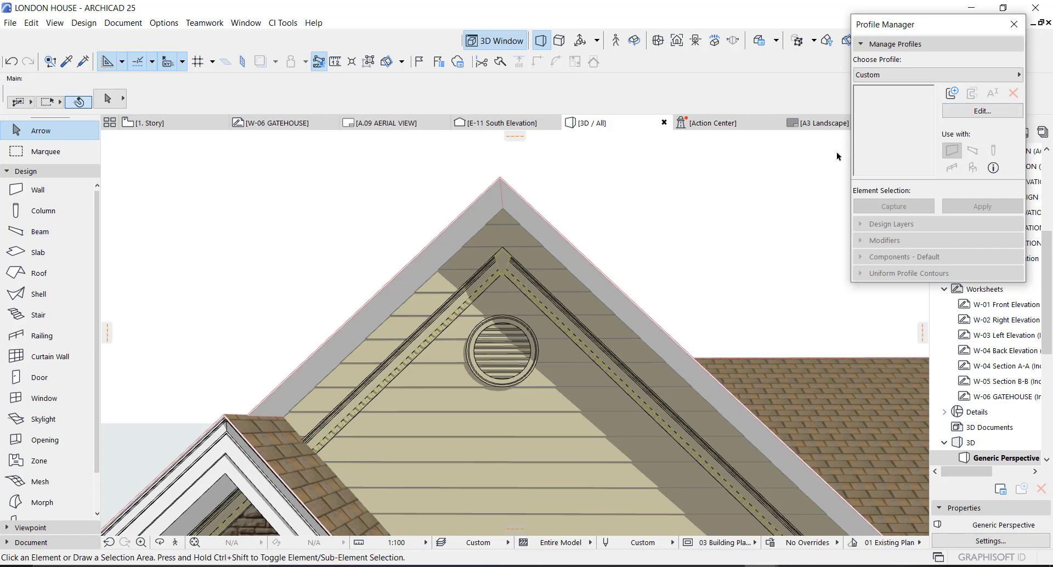
pyautogui.click(956, 96)
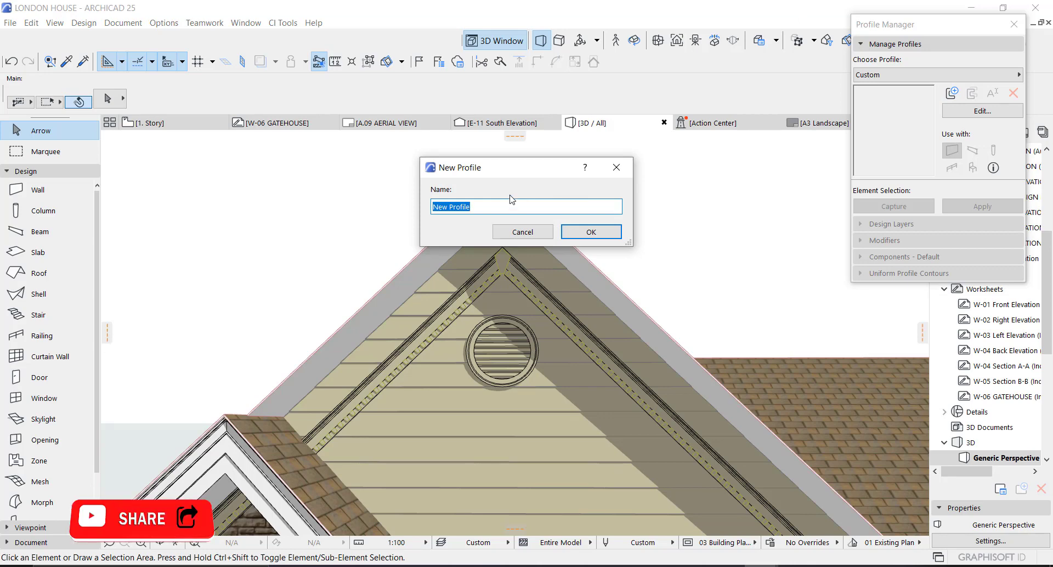
pyautogui.write('MOLD')
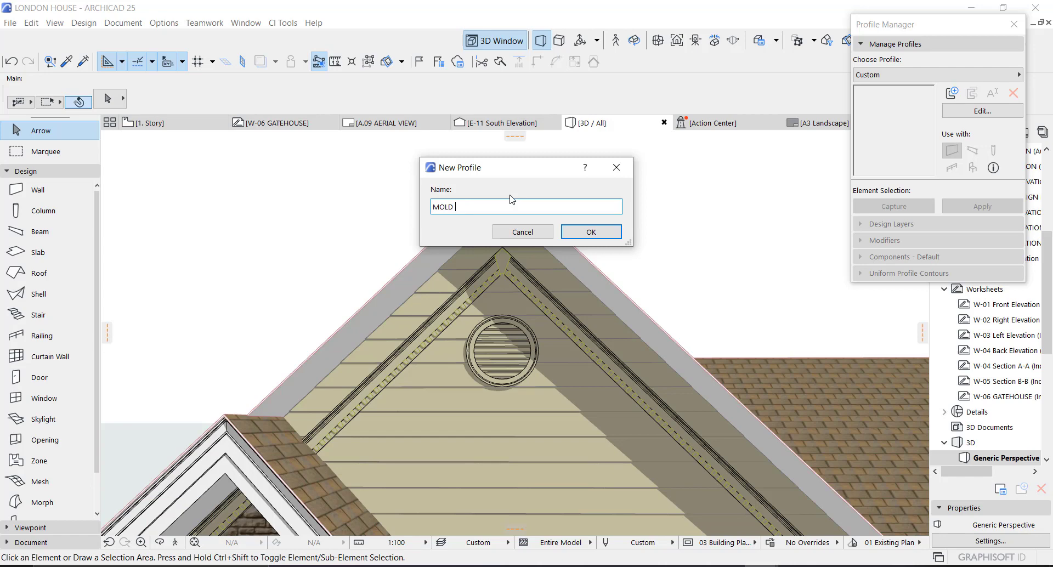
pyautogui.write(' CABLE')
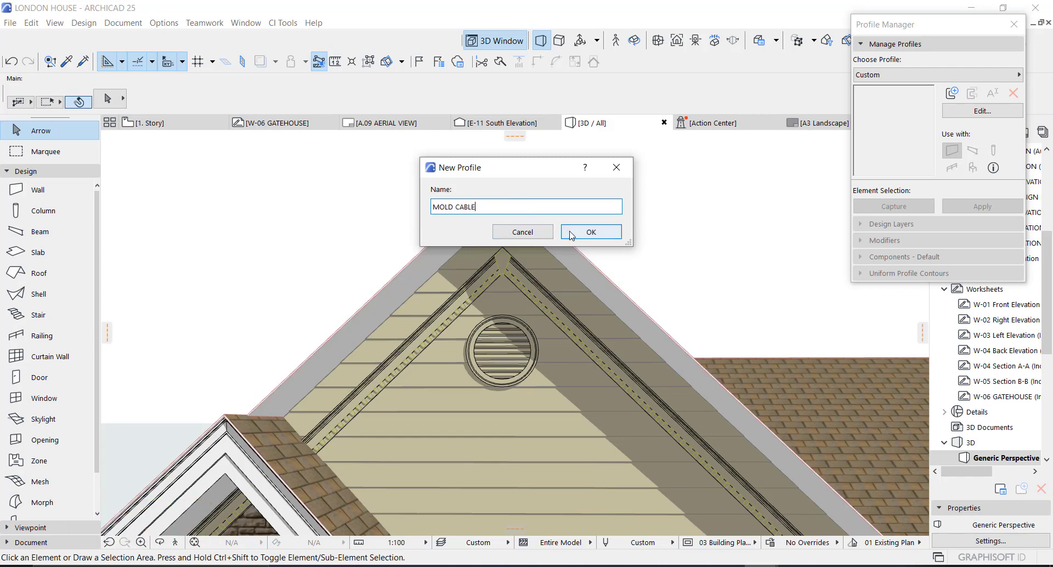
pyautogui.click(591, 232)
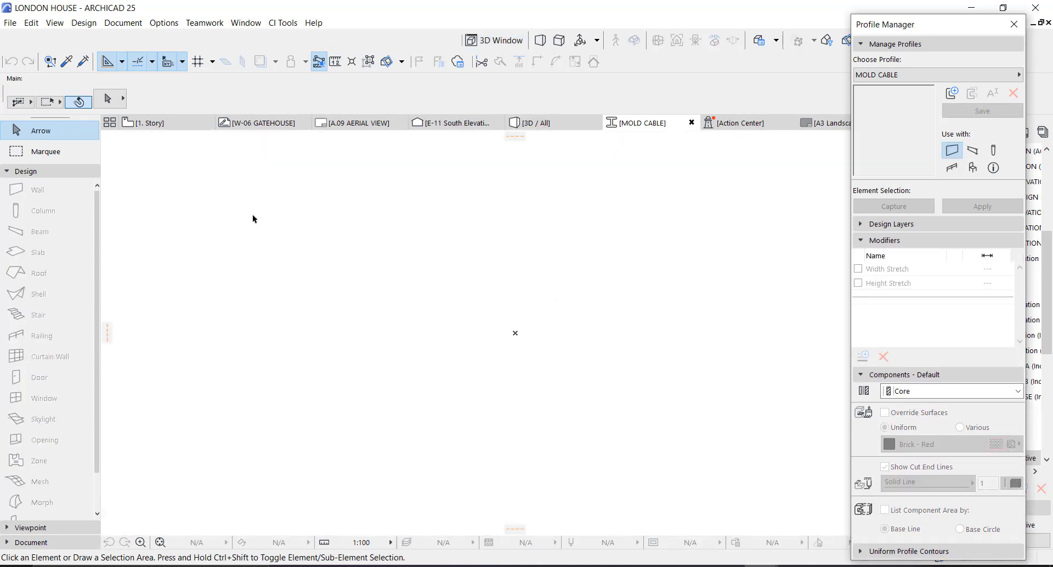
# Draw a 580 × 262 rectangular hatched fill on the profile canvas
pyautogui.click(29, 171)
pyautogui.click(32, 200)
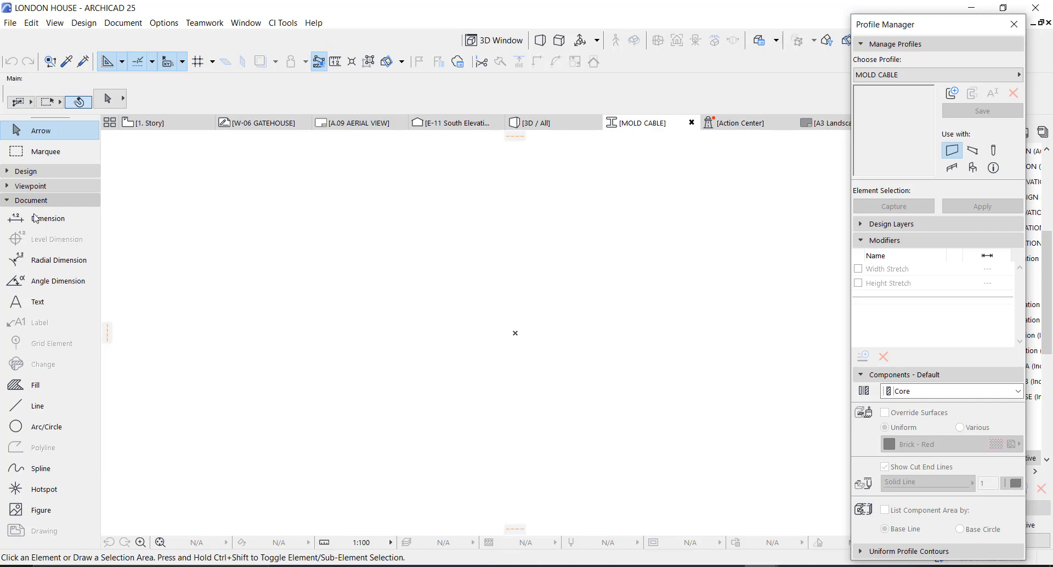
pyautogui.click(35, 385)
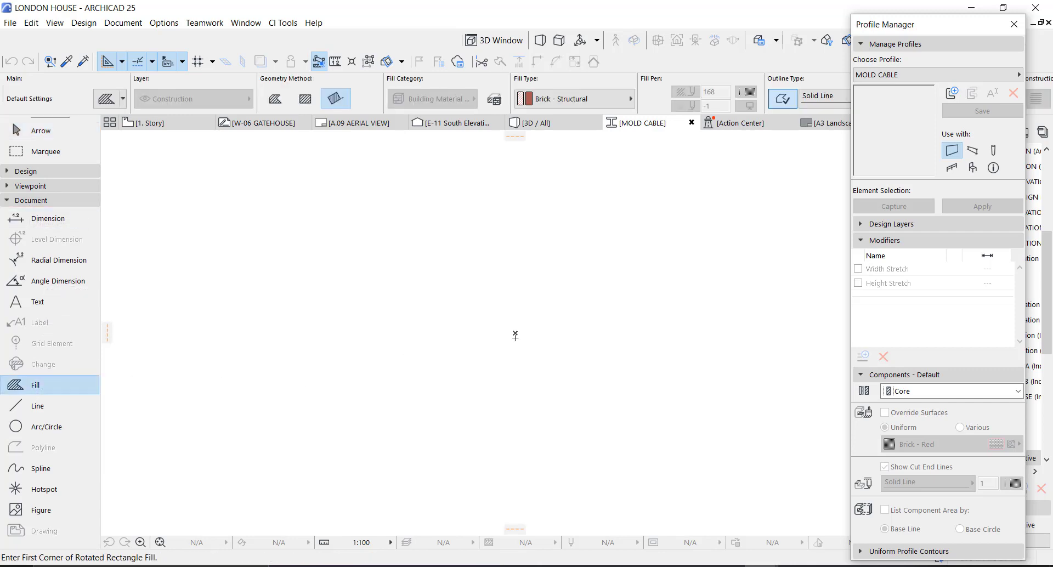
pyautogui.click(515, 332)
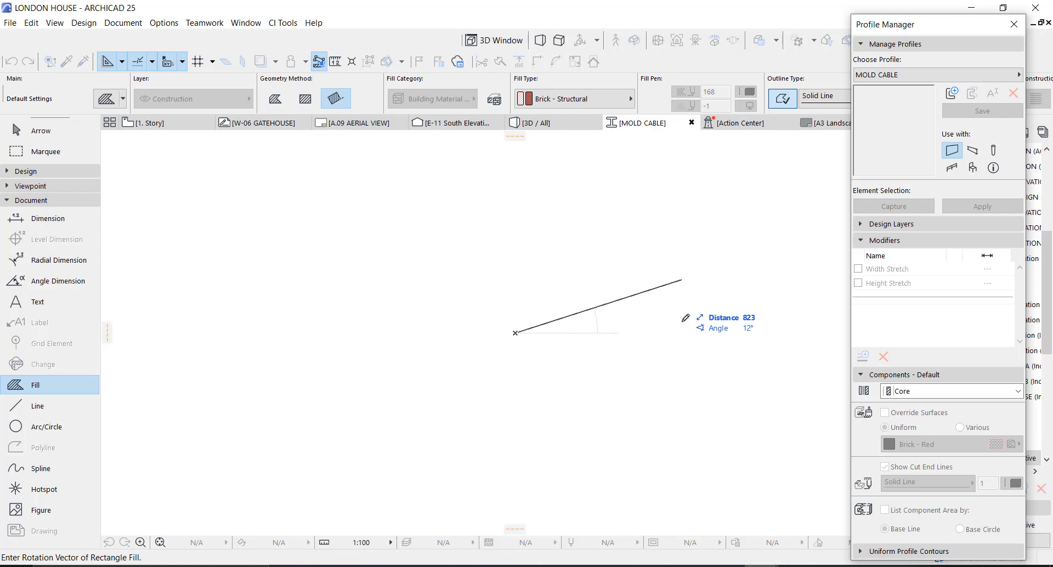
pyautogui.scroll(3, 547, 311)
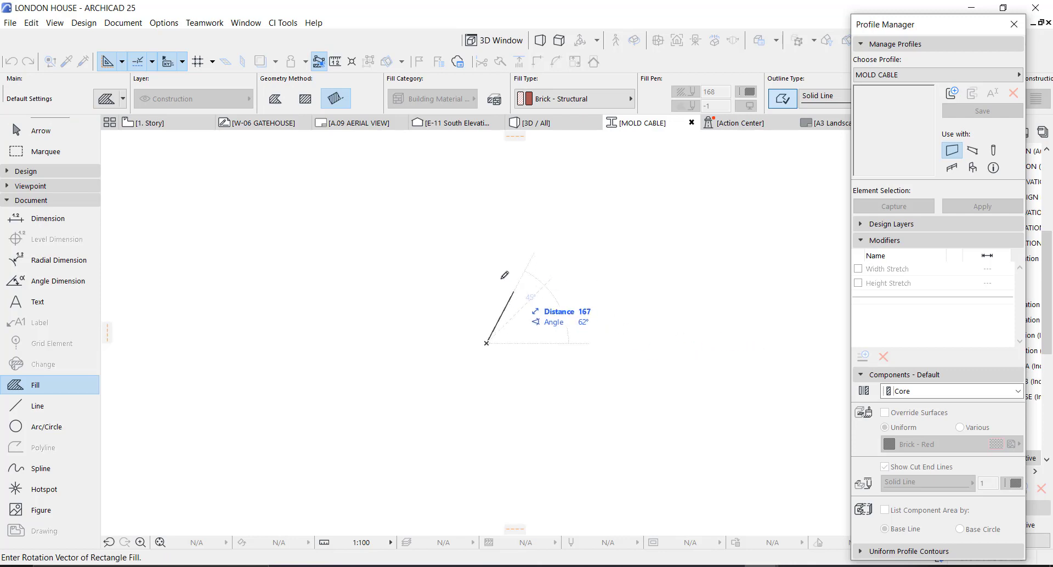
pyautogui.click(305, 99)
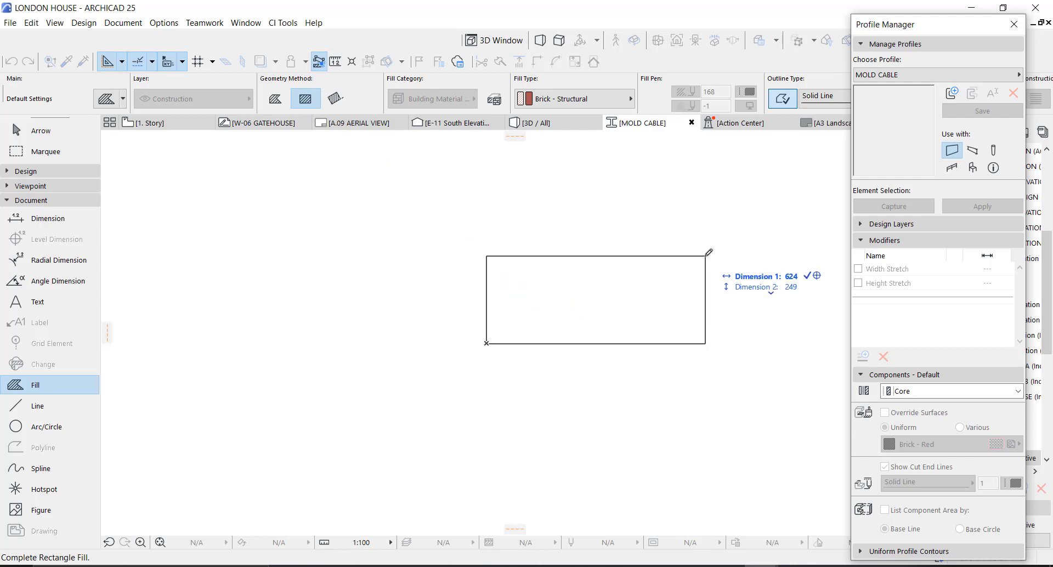
pyautogui.write('580')
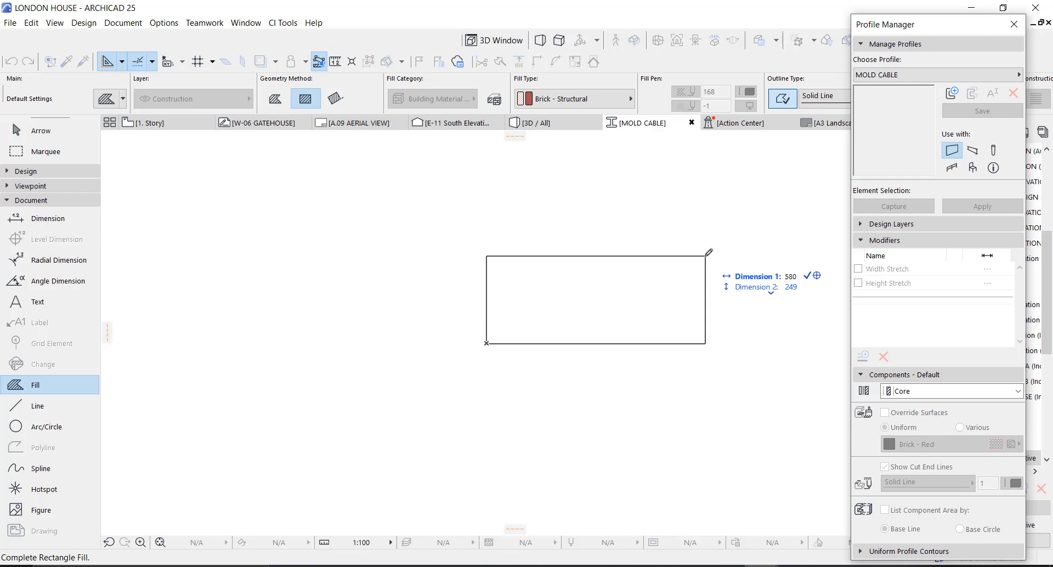
pyautogui.press('Tab')
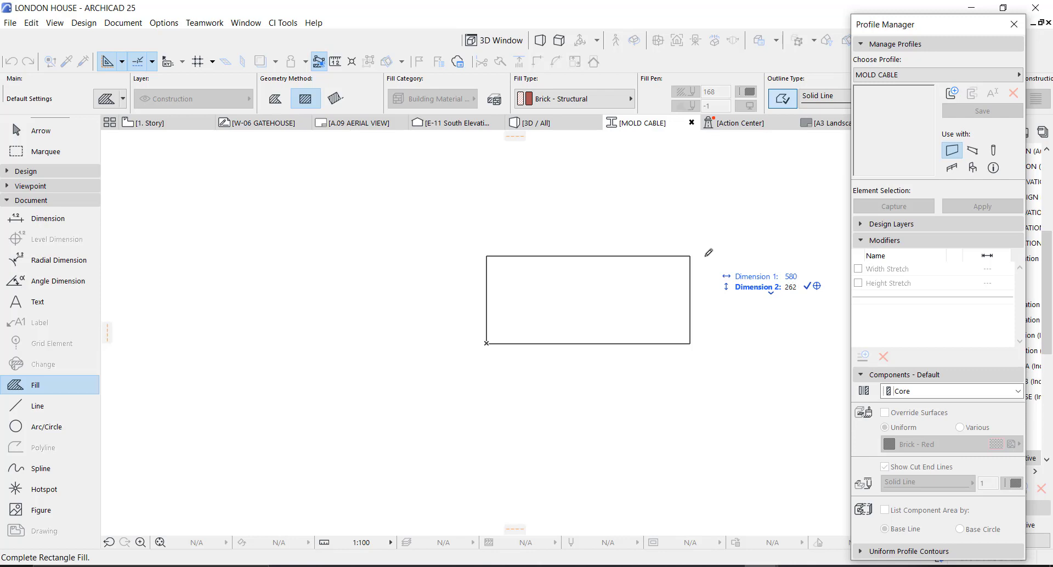
pyautogui.press('Return')
pyautogui.press('Escape')
# Cut a notch from the fill's left side and offset the edge into stepped notches
pyautogui.scroll(3, 603, 277)
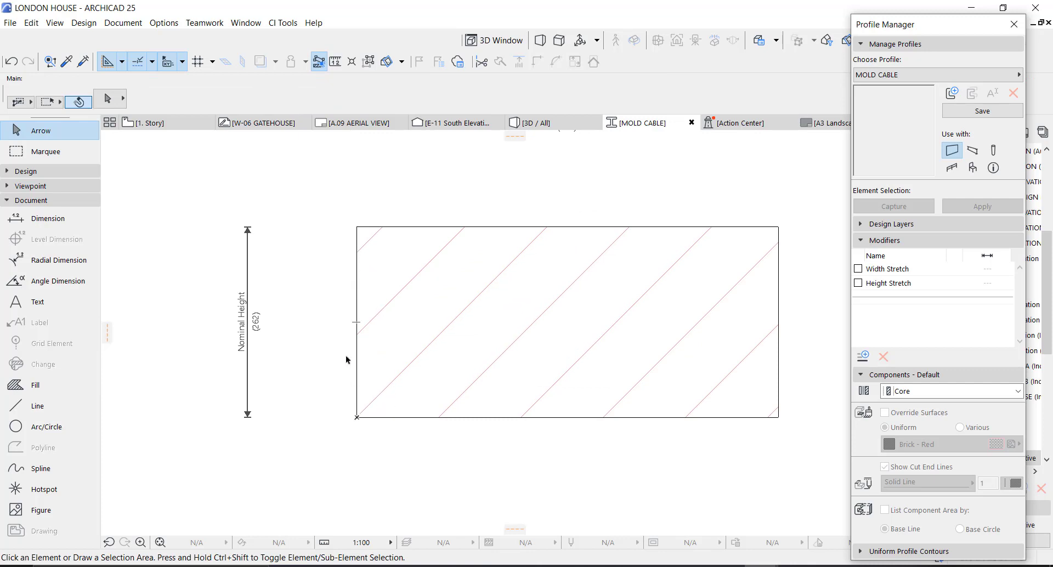
pyautogui.click(357, 332)
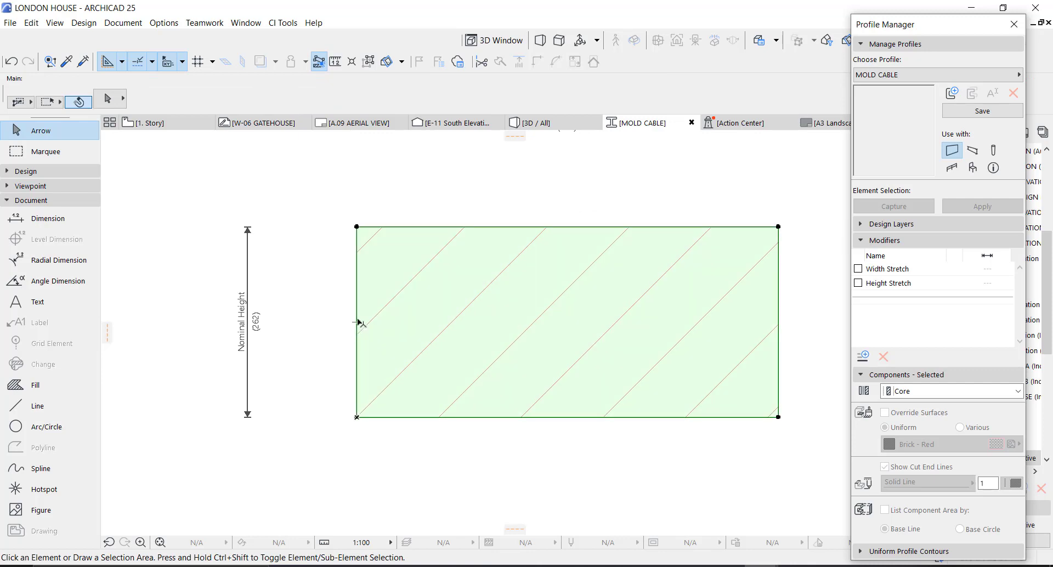
pyautogui.click(357, 285)
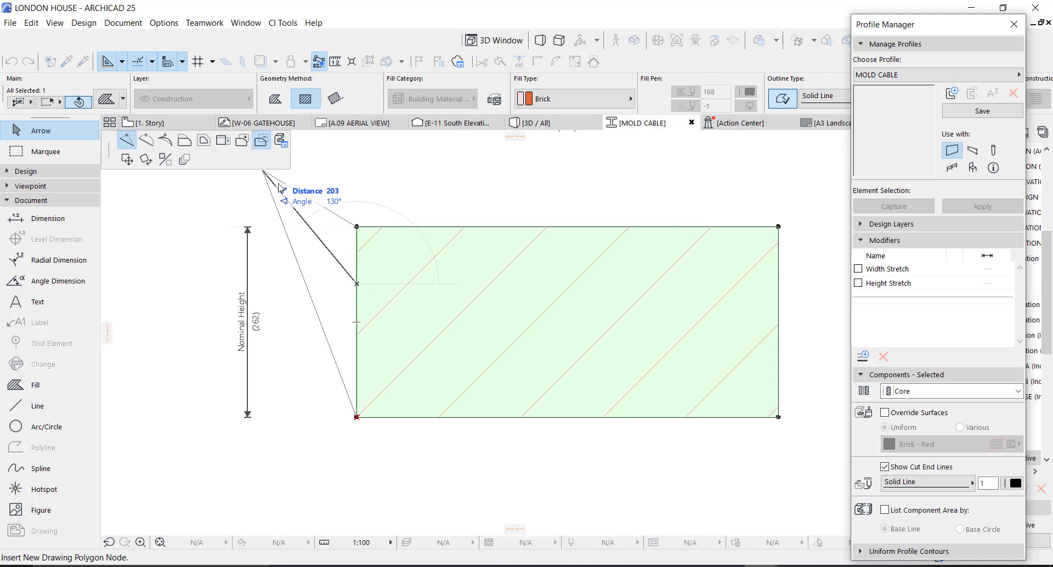
pyautogui.press('Escape')
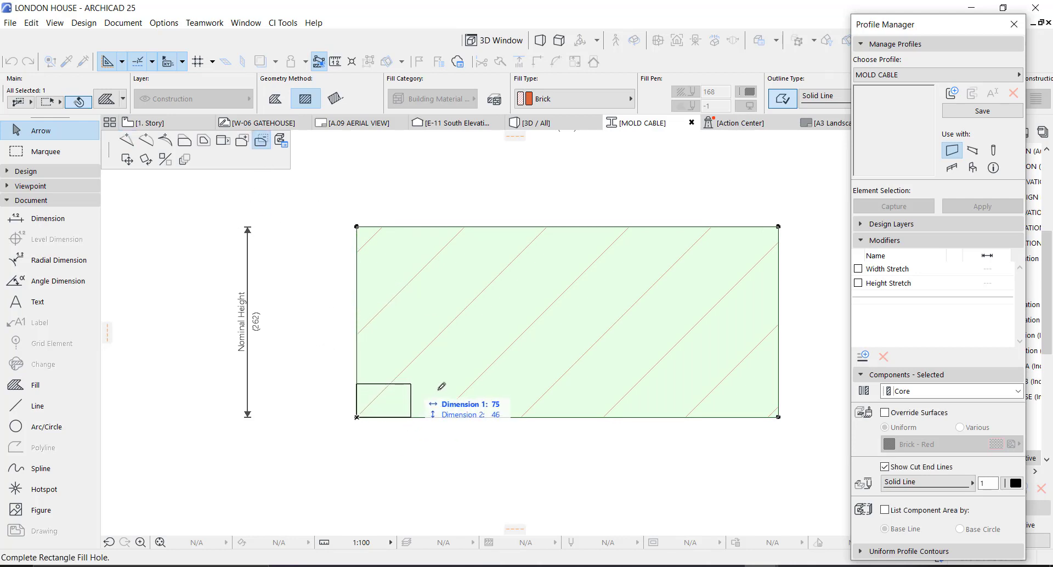
pyautogui.click(443, 386)
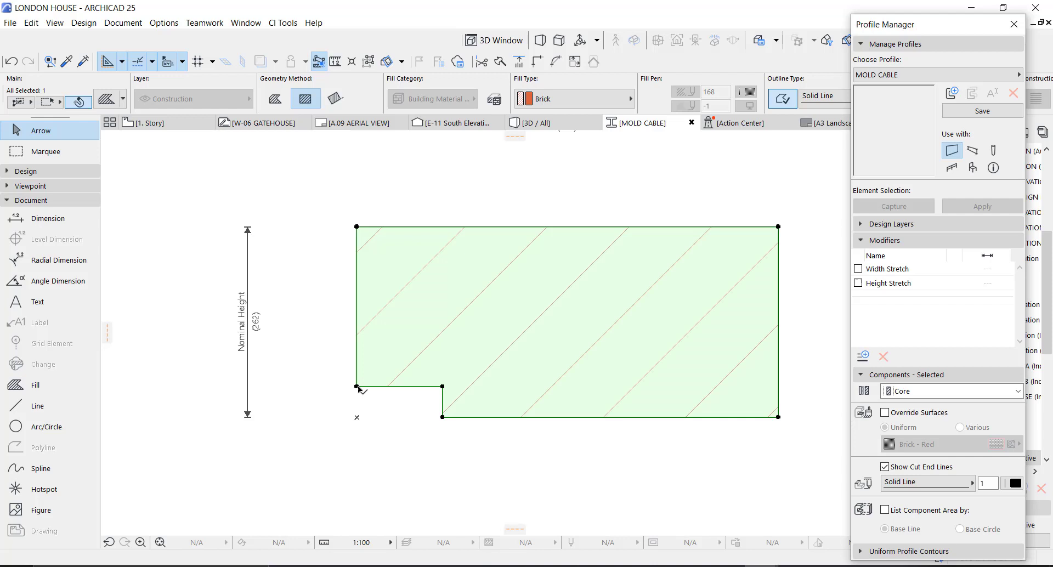
pyautogui.click(357, 386)
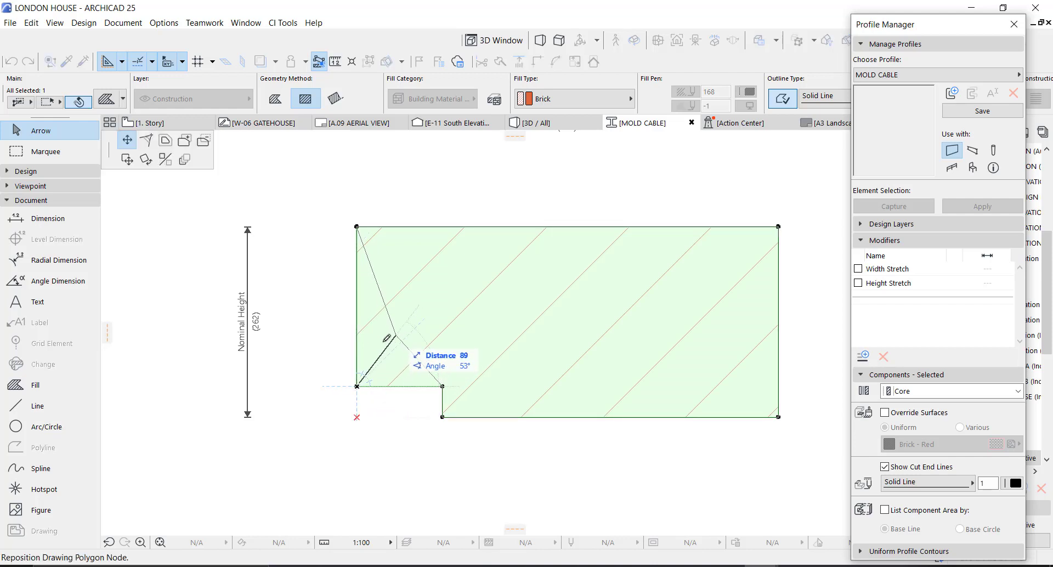
pyautogui.click(203, 144)
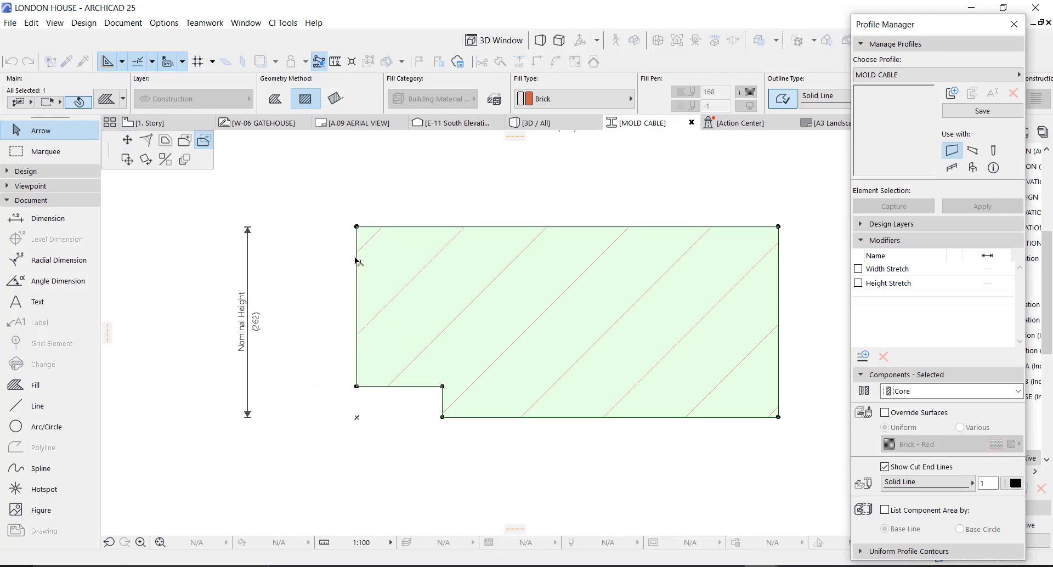
pyautogui.click(357, 258)
pyautogui.click(380, 349)
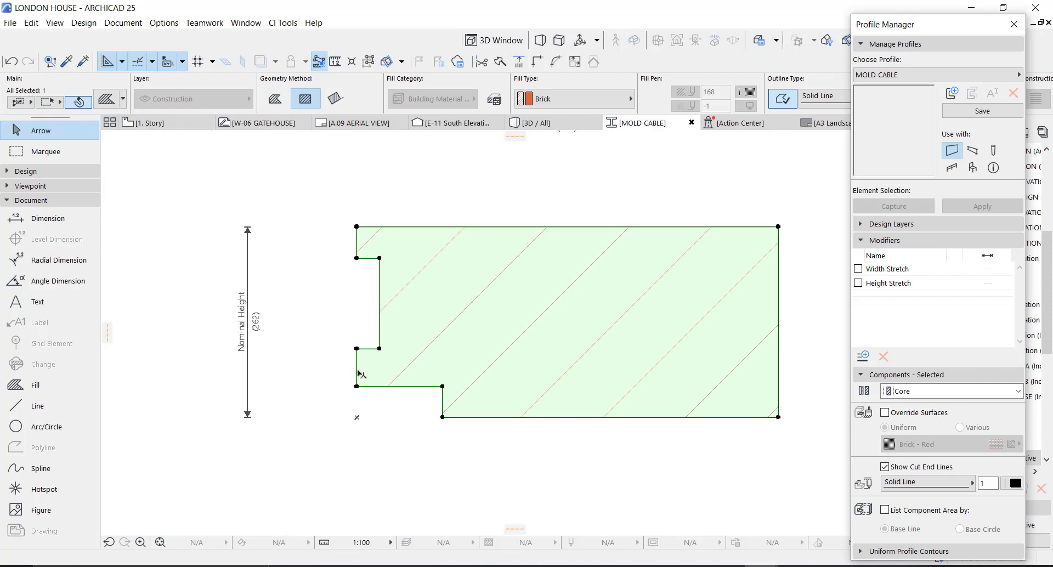
pyautogui.click(358, 369)
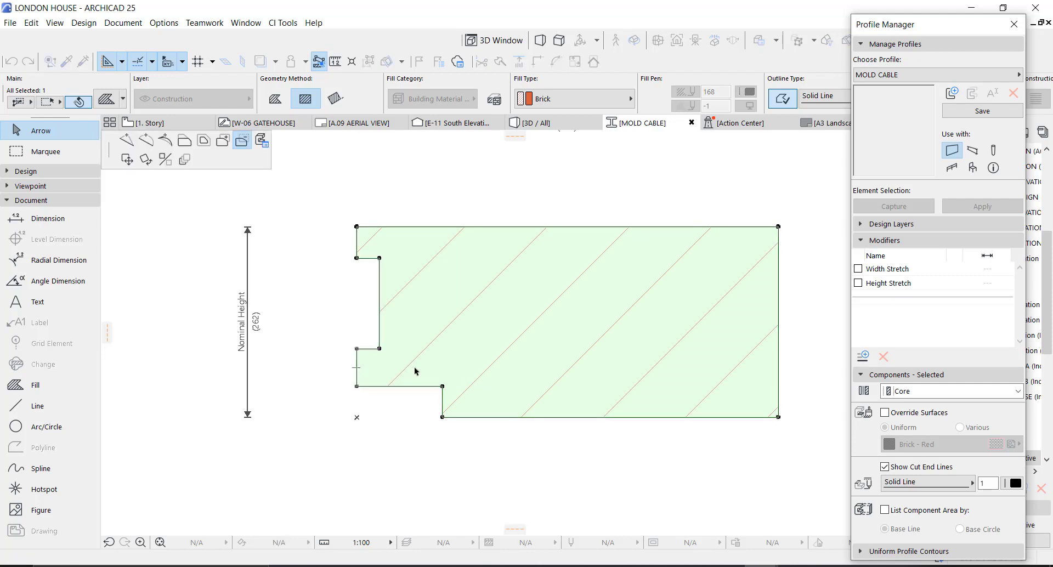
pyautogui.click(185, 141)
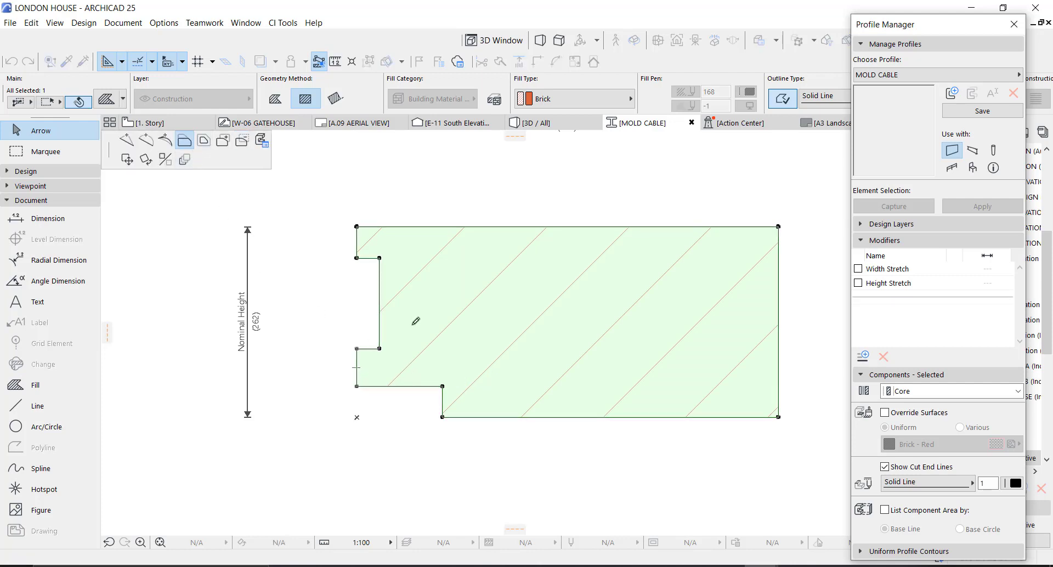
pyautogui.click(433, 381)
# Add a node, turn the lower step into a diagonal, and bow it into a concave arc
pyautogui.click(379, 278)
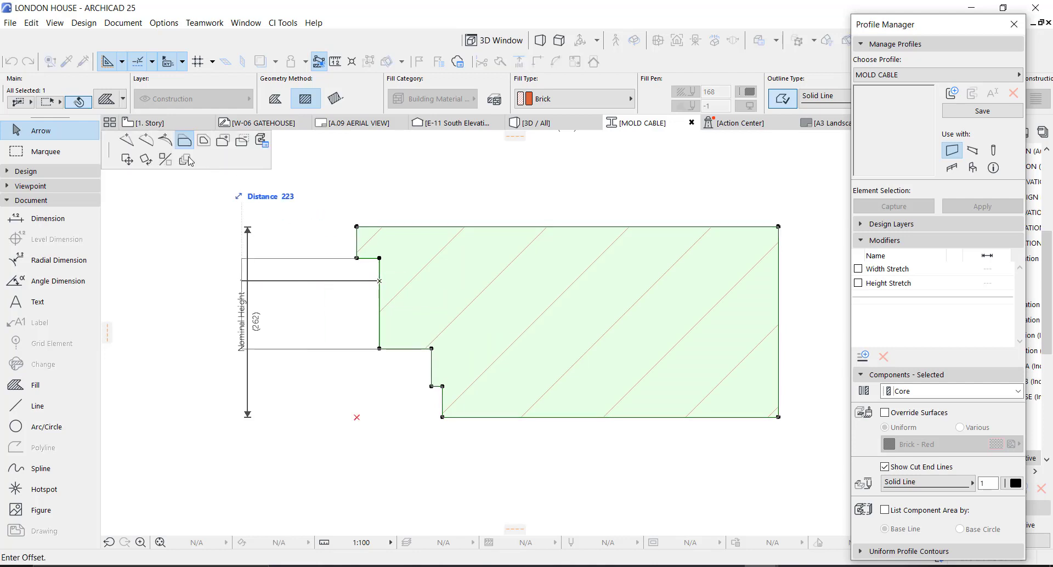
pyautogui.click(127, 140)
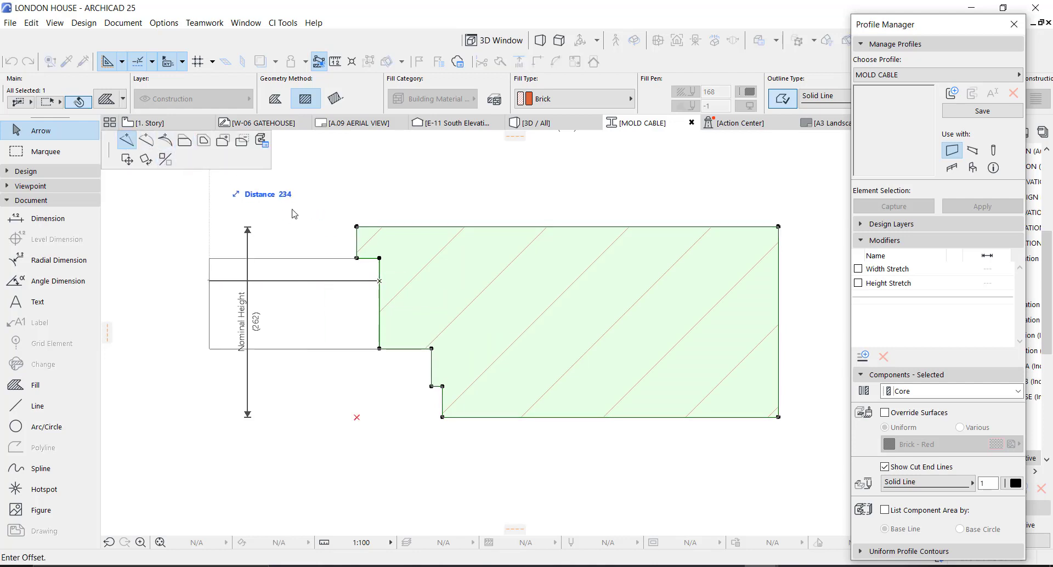
pyautogui.click(379, 276)
pyautogui.click(411, 349)
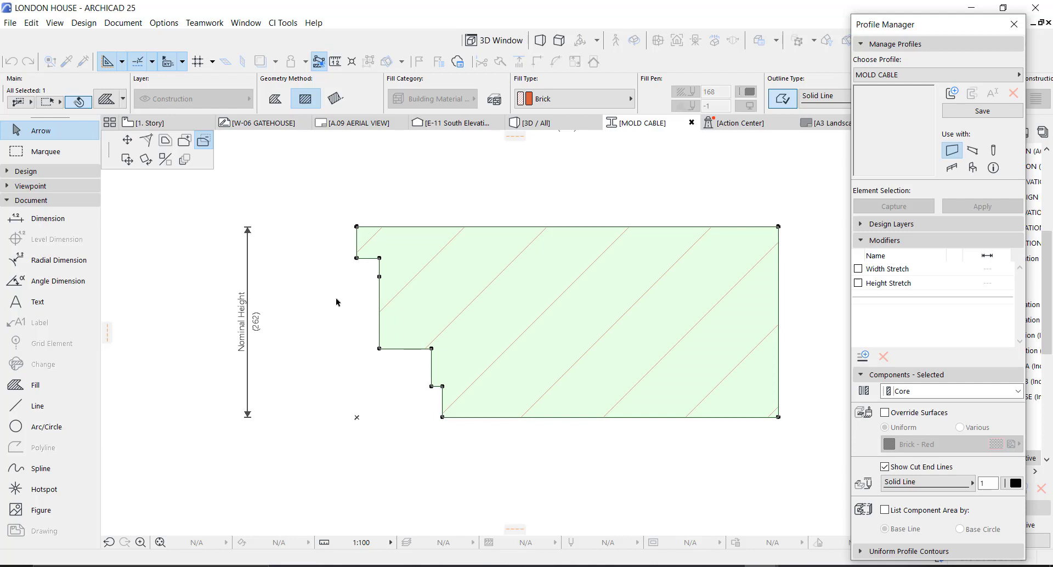
pyautogui.click(145, 141)
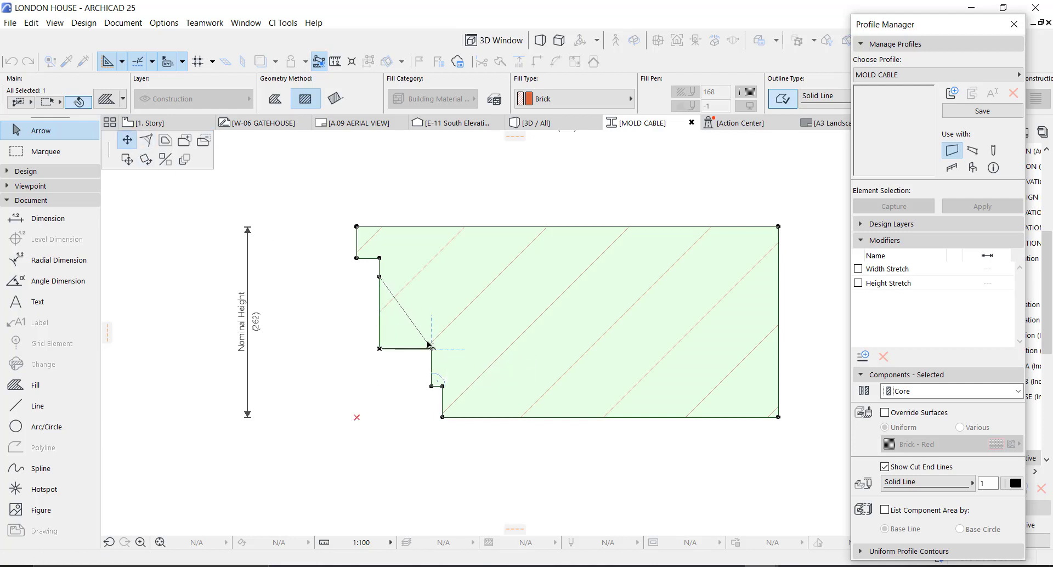
pyautogui.click(431, 348)
pyautogui.click(406, 314)
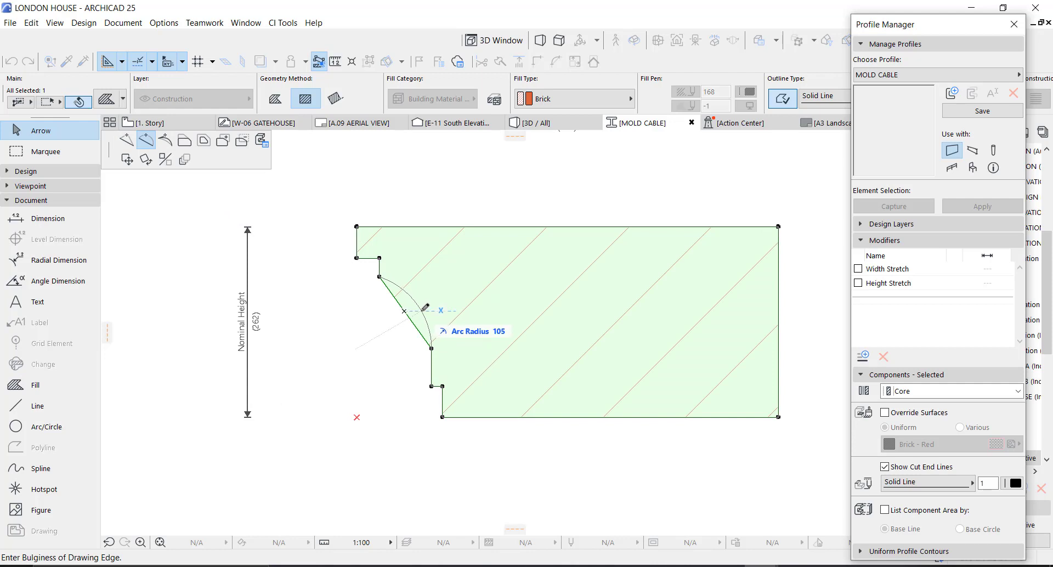
pyautogui.scroll(4, 425, 309)
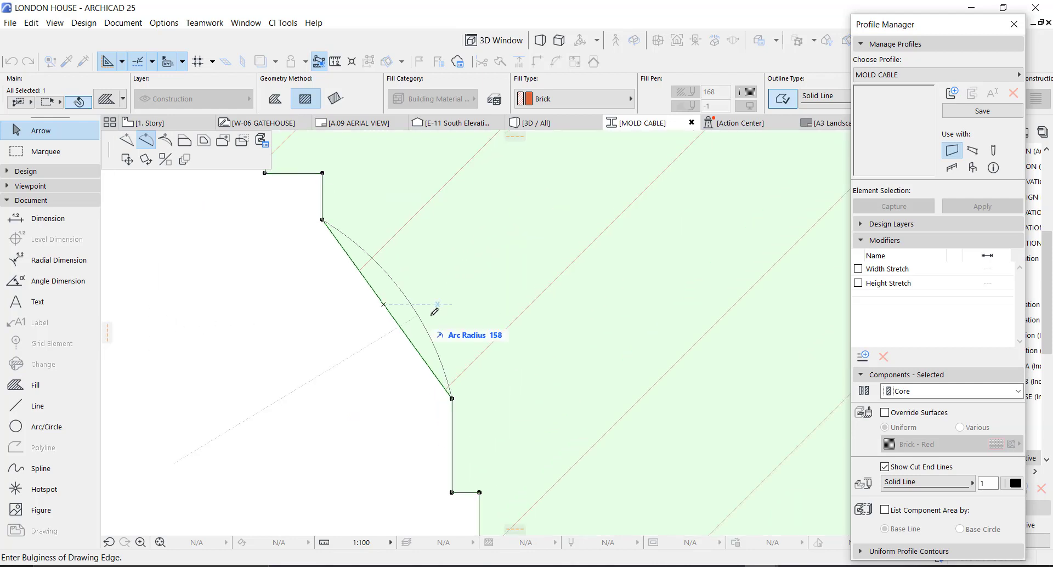
pyautogui.click(433, 320)
pyautogui.scroll(-4, 436, 325)
pyautogui.click(512, 378)
# Override the profile fill's surface with Paint - Glossy White
pyautogui.moveTo(508, 322); pyautogui.dragTo(501, 347, button='middle')
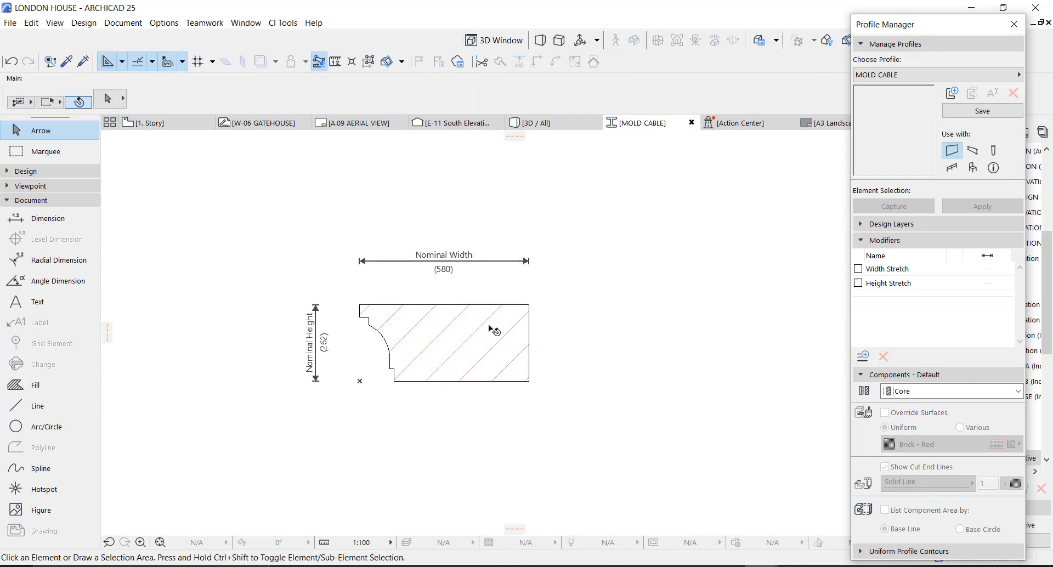
pyautogui.click(494, 329)
pyautogui.click(884, 412)
pyautogui.click(1009, 444)
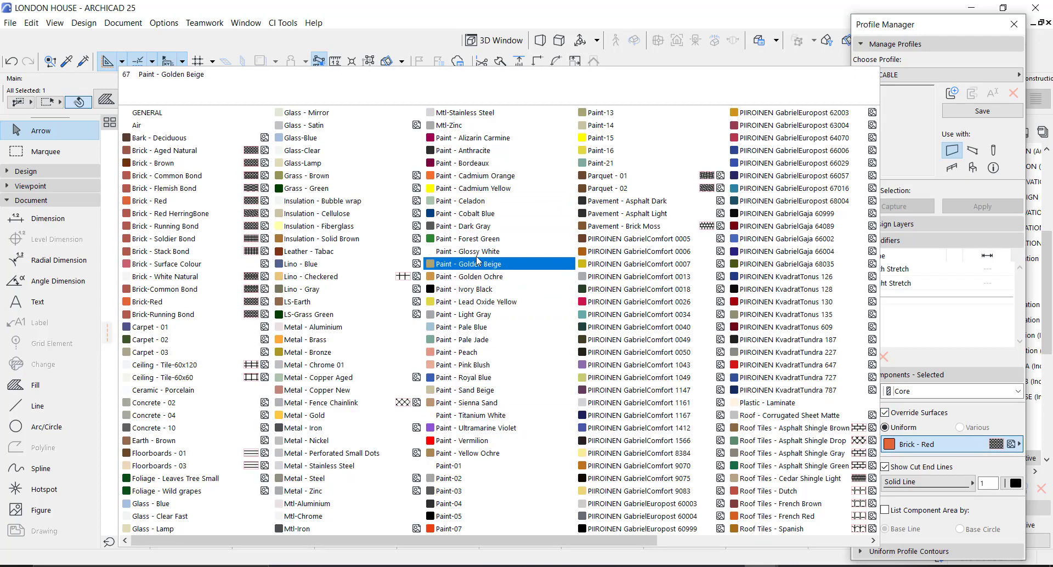
pyautogui.click(463, 251)
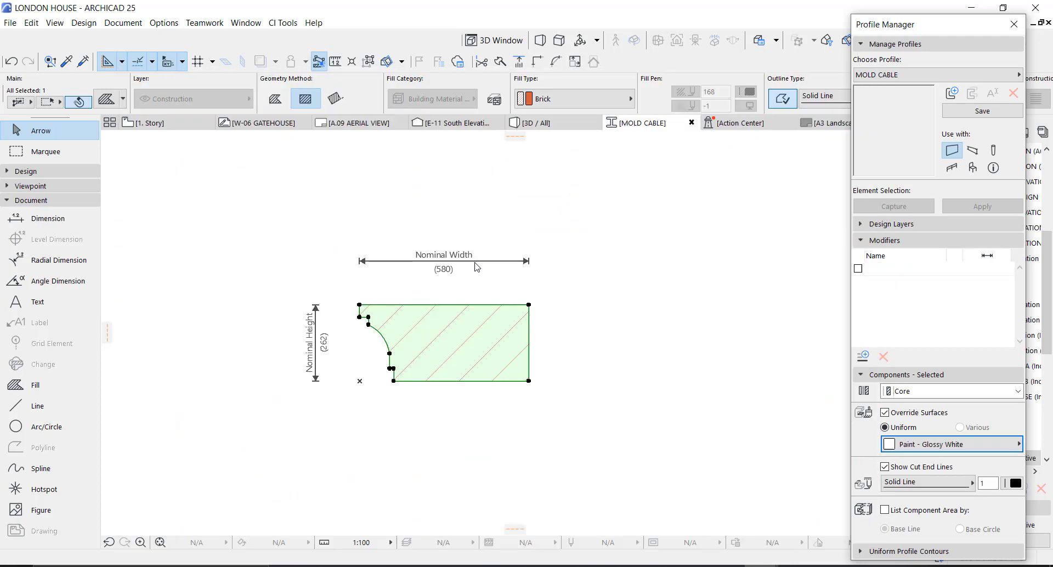
pyautogui.click(625, 379)
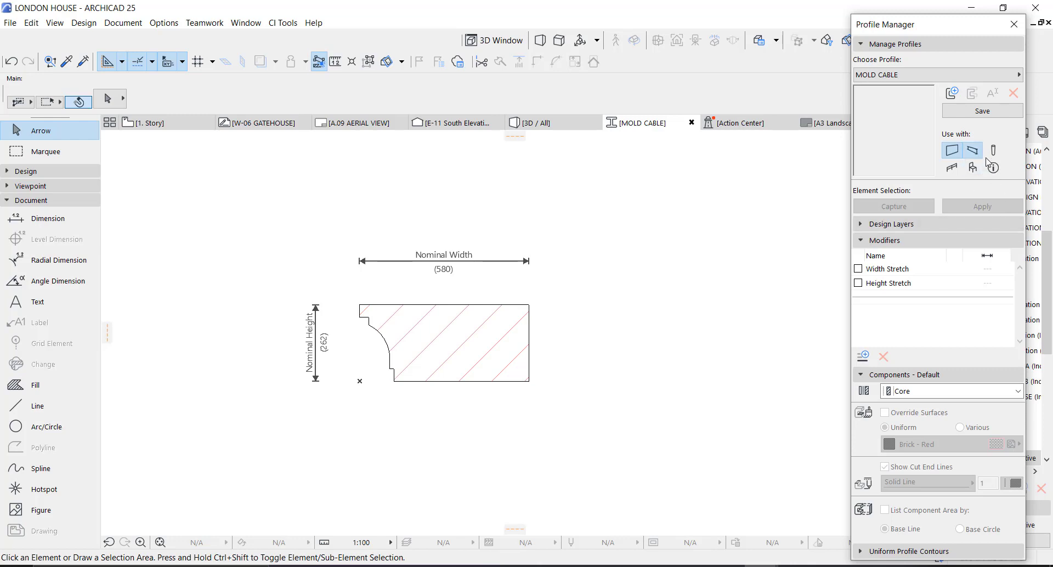
# Move the MOLD CABLE fill's corner onto the origin, save the profile, and close the editor
pyautogui.click(972, 112)
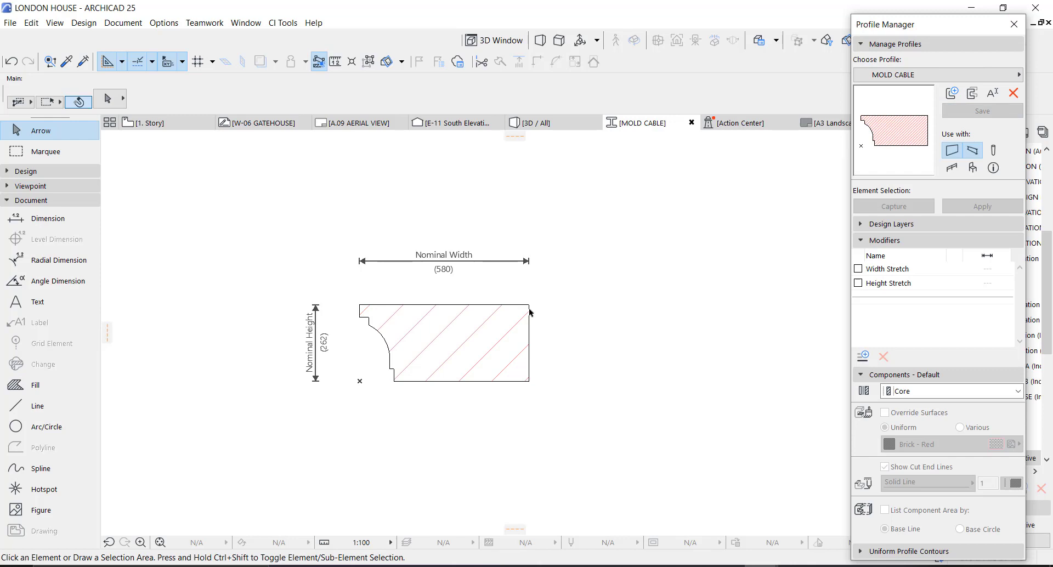
pyautogui.click(406, 347)
pyautogui.scroll(3, 375, 389)
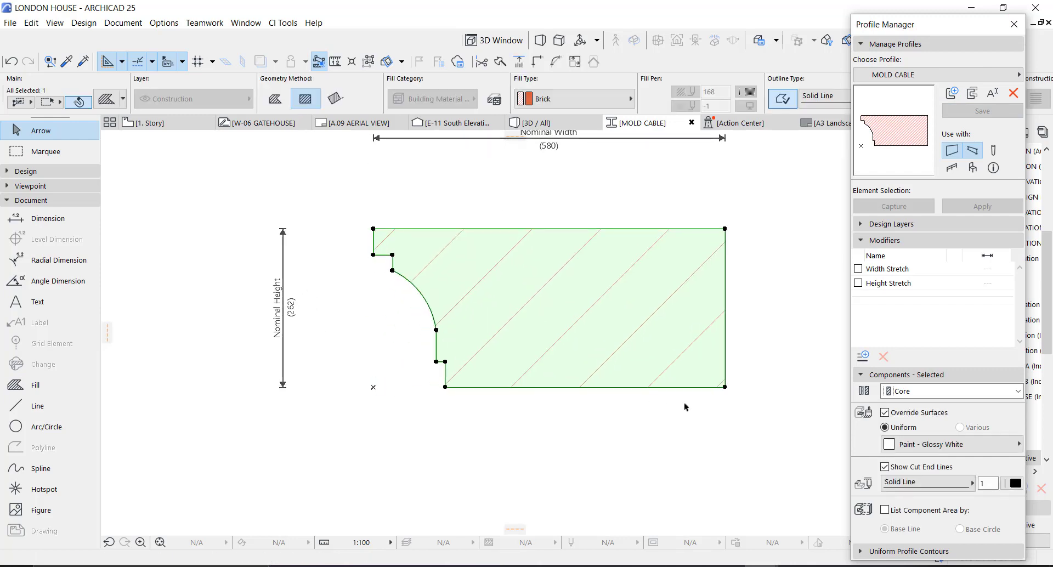
pyautogui.hotkey('ctrl', 'd')
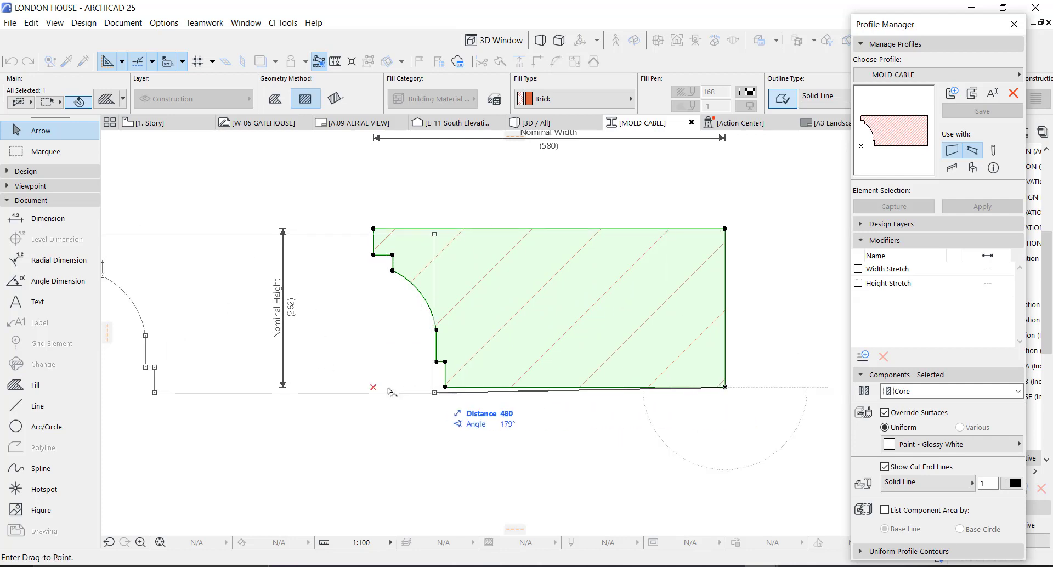
pyautogui.click(373, 387)
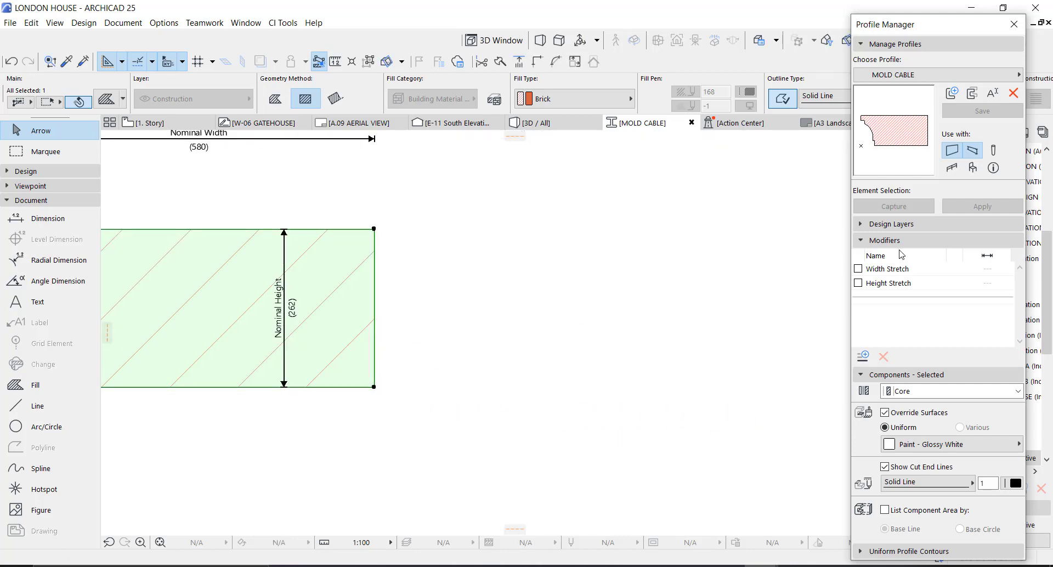
pyautogui.scroll(-1, 534, 333)
pyautogui.click(977, 114)
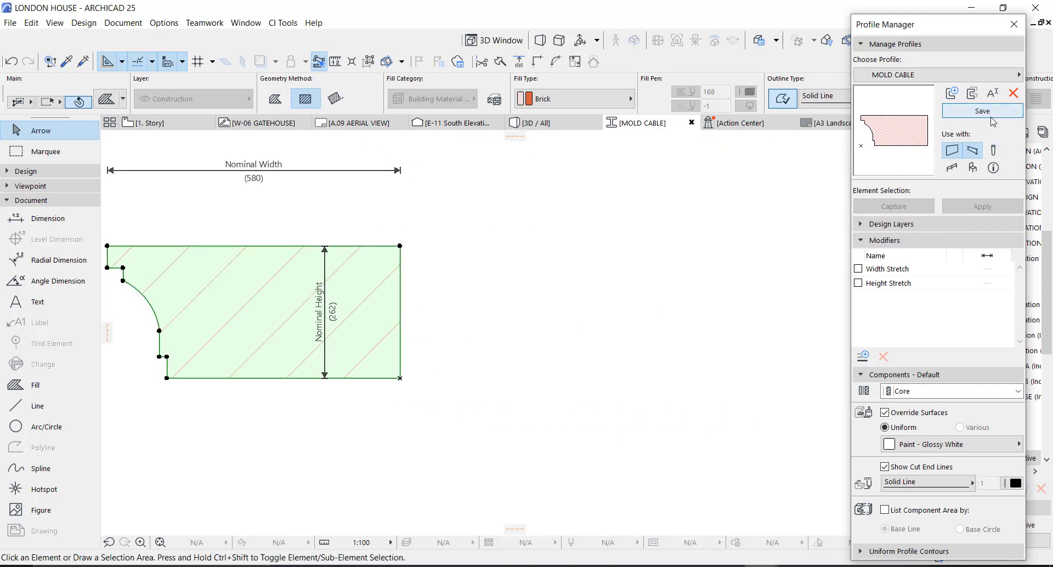
pyautogui.click(1016, 29)
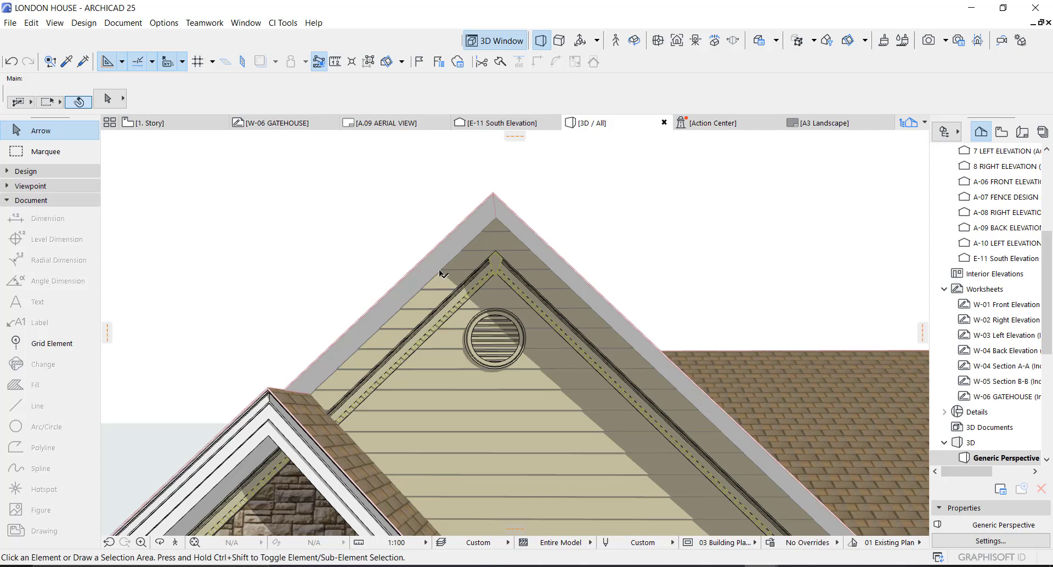
# Switch to the 1. Story floor plan zoomed on the south wall, with the Design tools shown
pyautogui.press('F2')
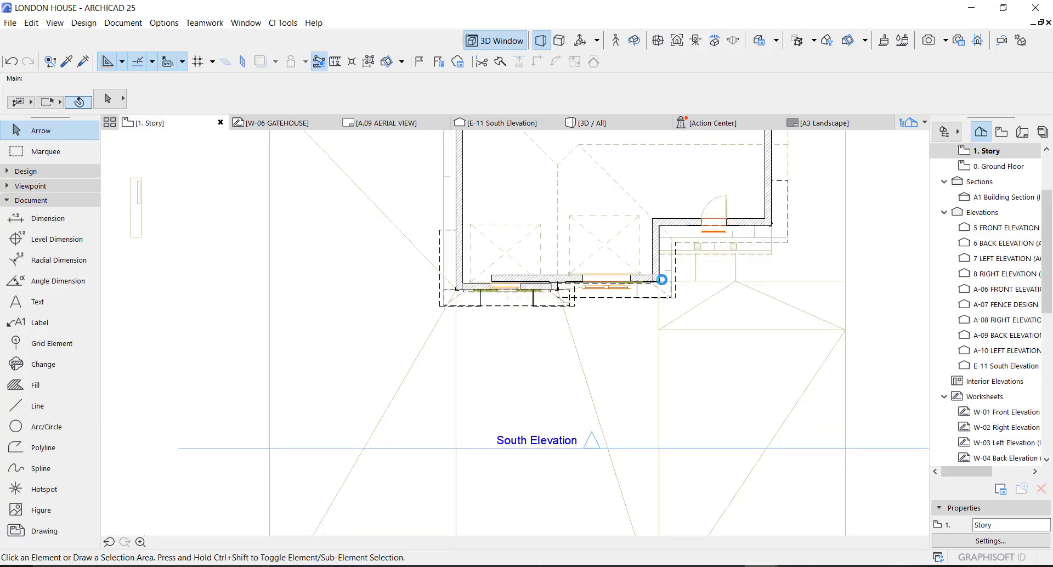
pyautogui.scroll(5, 637, 291)
pyautogui.scroll(-3, 556, 290)
pyautogui.scroll(-1, 581, 247)
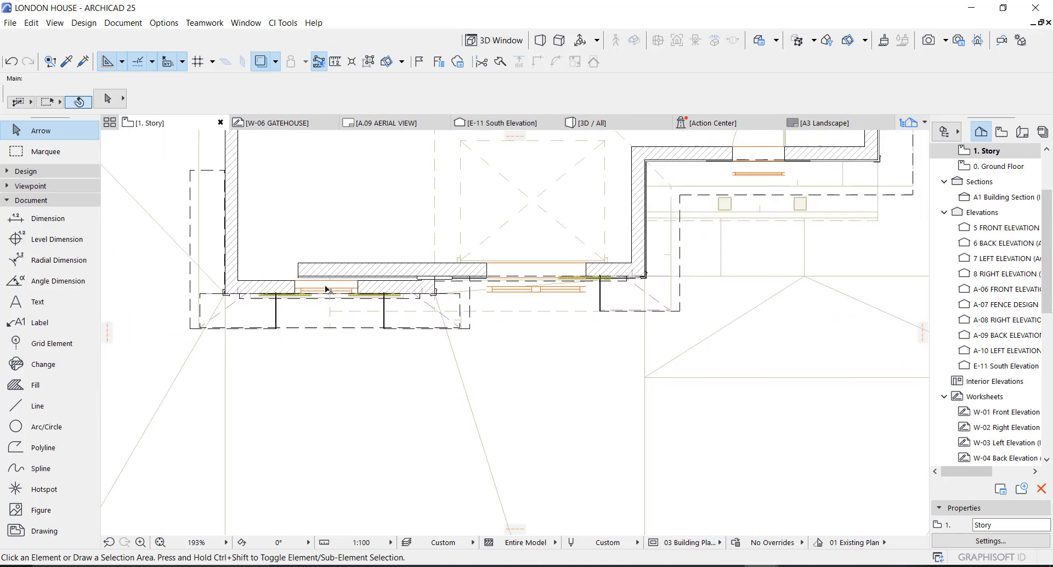
pyautogui.click(28, 171)
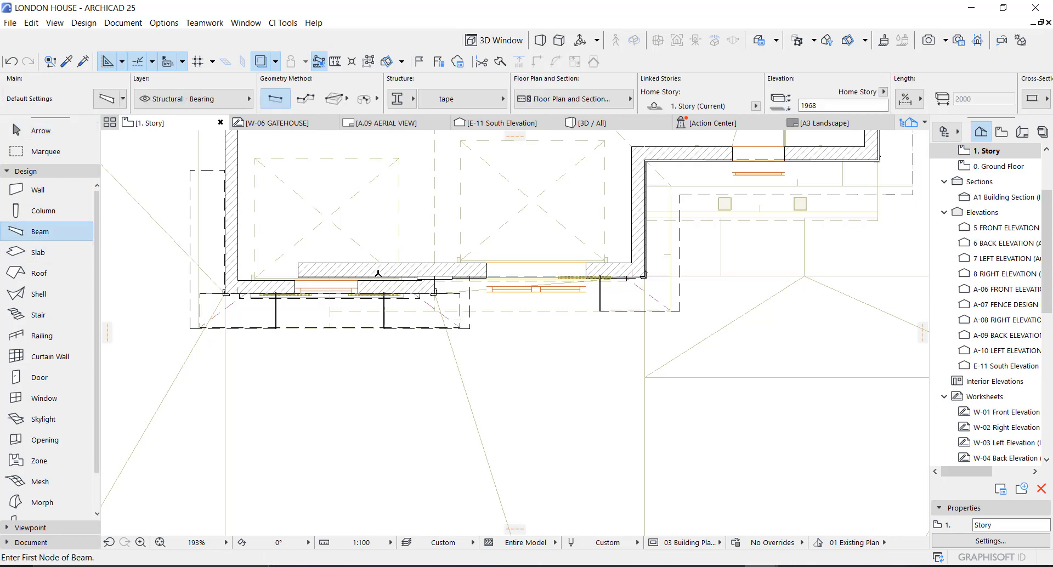
# Set the beam structure to Complex Profile using the MOLD CABLE profile
pyautogui.scroll(3, 390, 274)
pyautogui.click(402, 104)
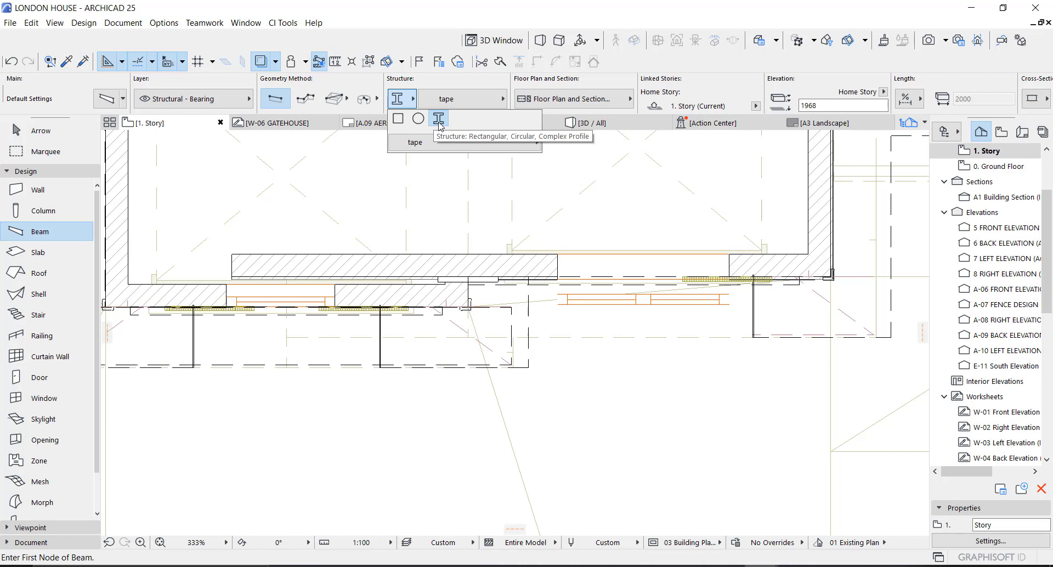
pyautogui.click(399, 120)
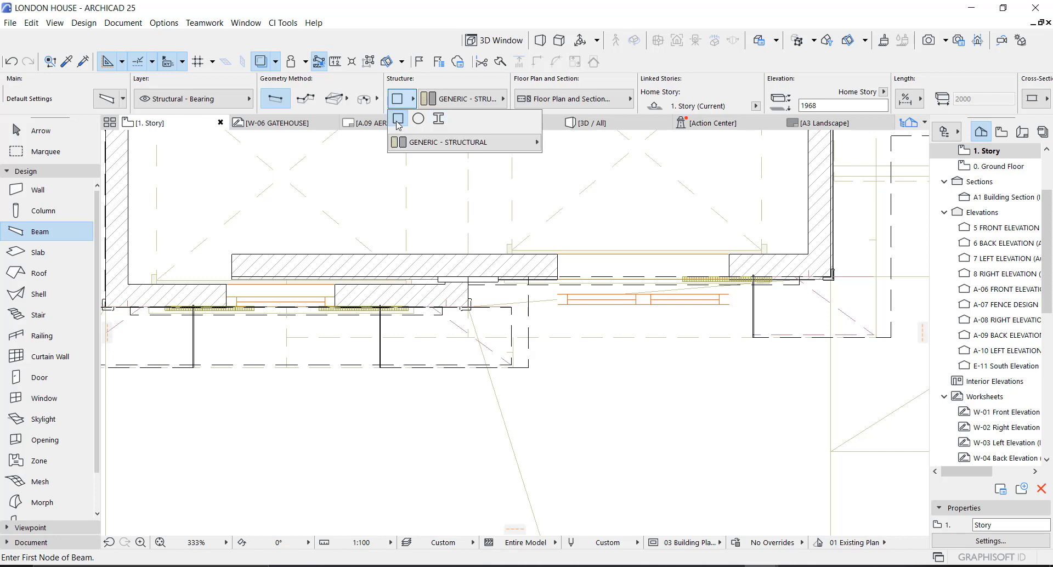
pyautogui.click(439, 119)
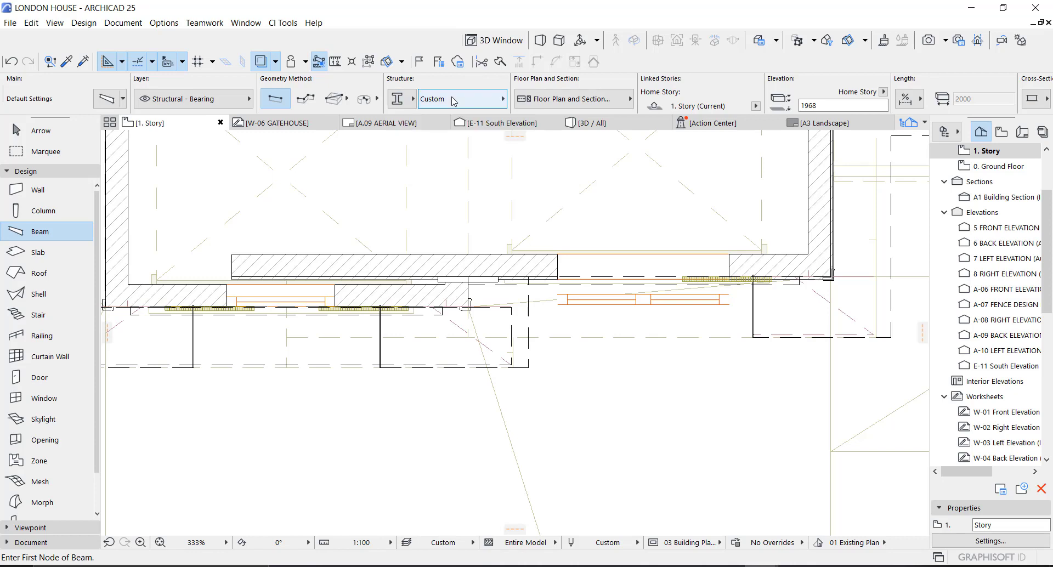
pyautogui.click(454, 101)
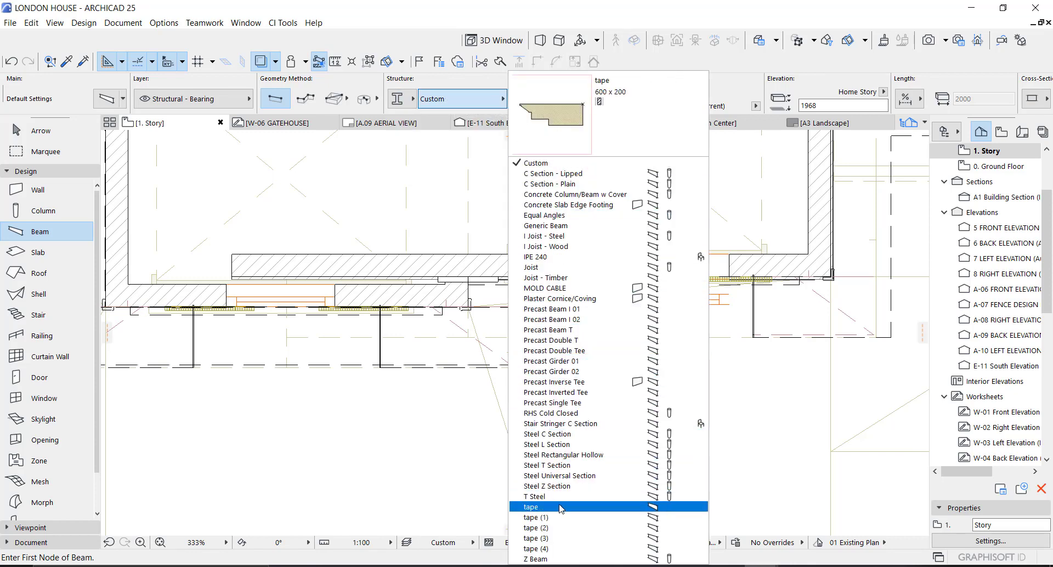
pyautogui.click(561, 292)
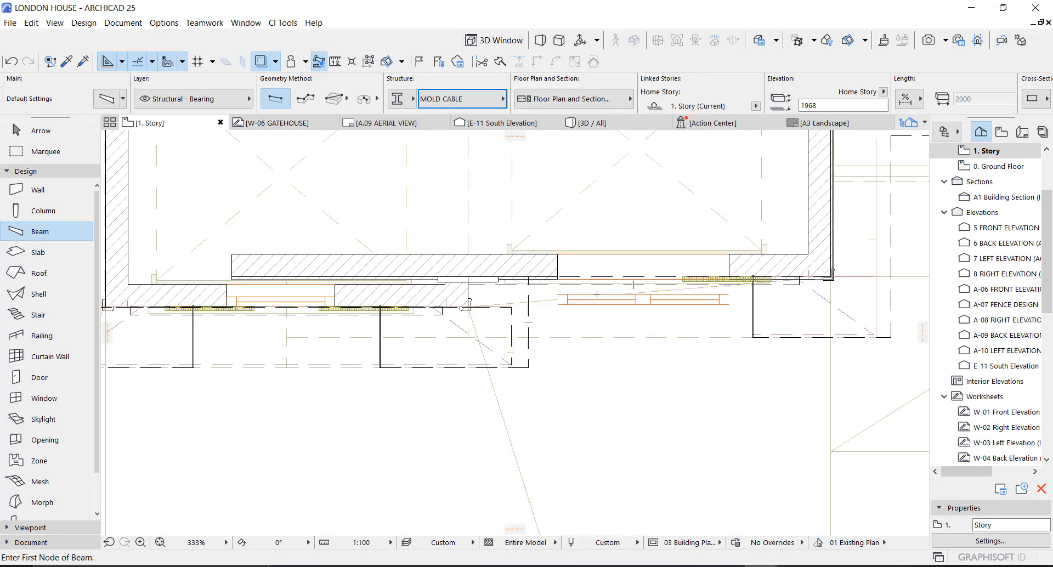
pyautogui.scroll(5, 857, 277)
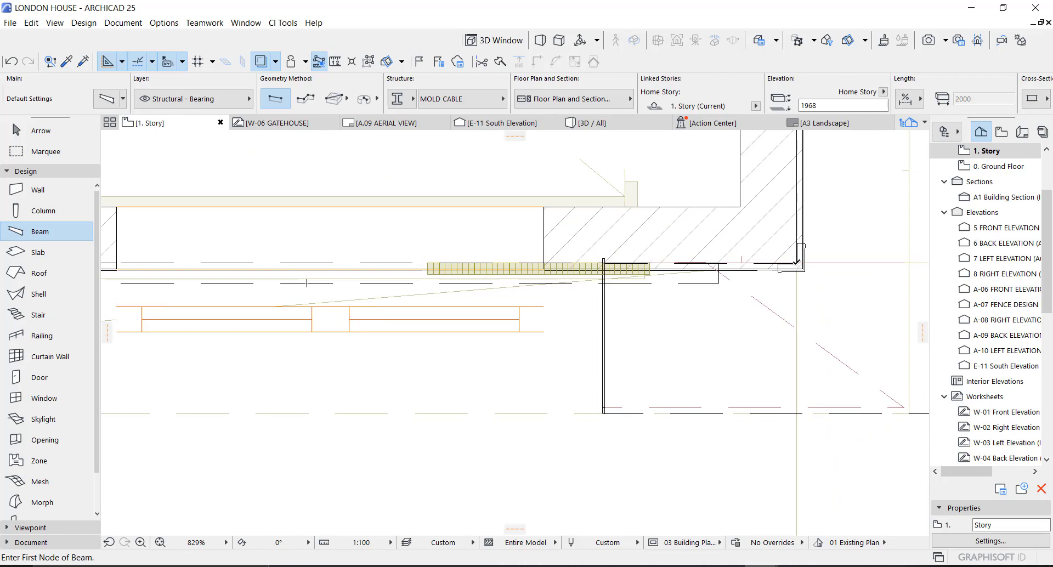
# Draw a 3600-long MOLD CABLE beam heading left at 180° from the south wall's right end
pyautogui.scroll(-2, 799, 262)
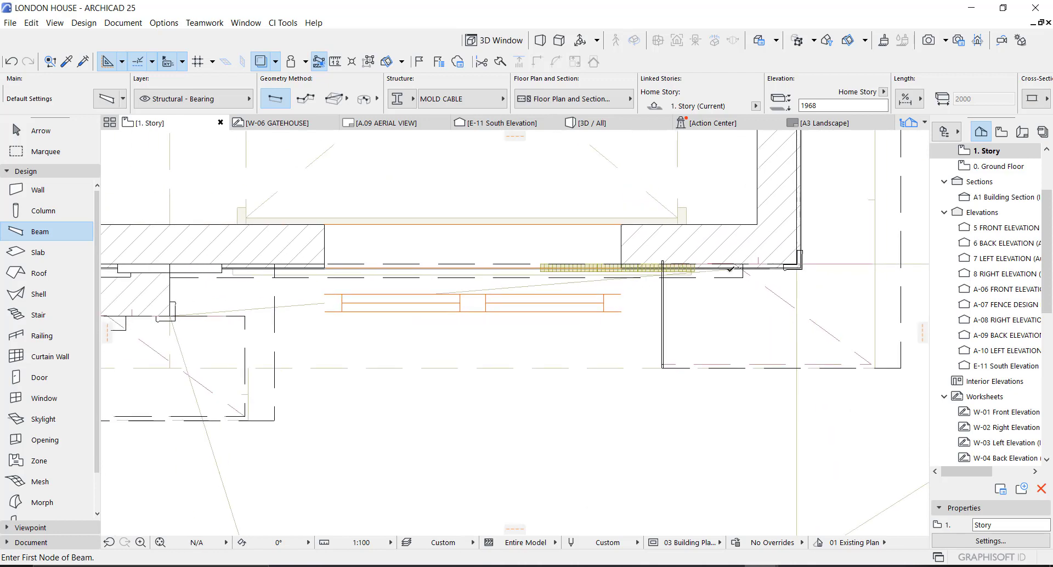
pyautogui.click(796, 264)
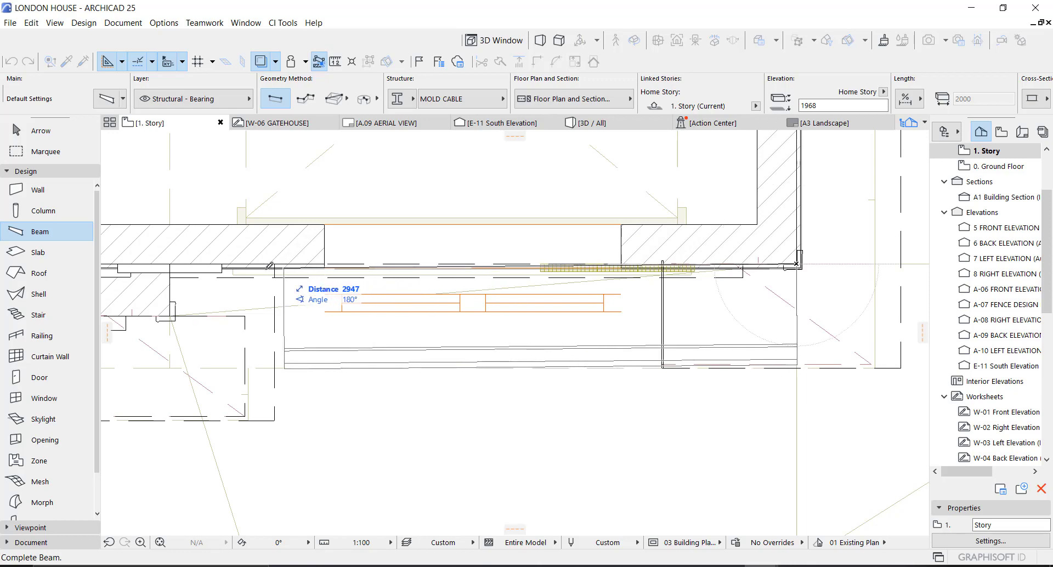
pyautogui.scroll(-5, 497, 355)
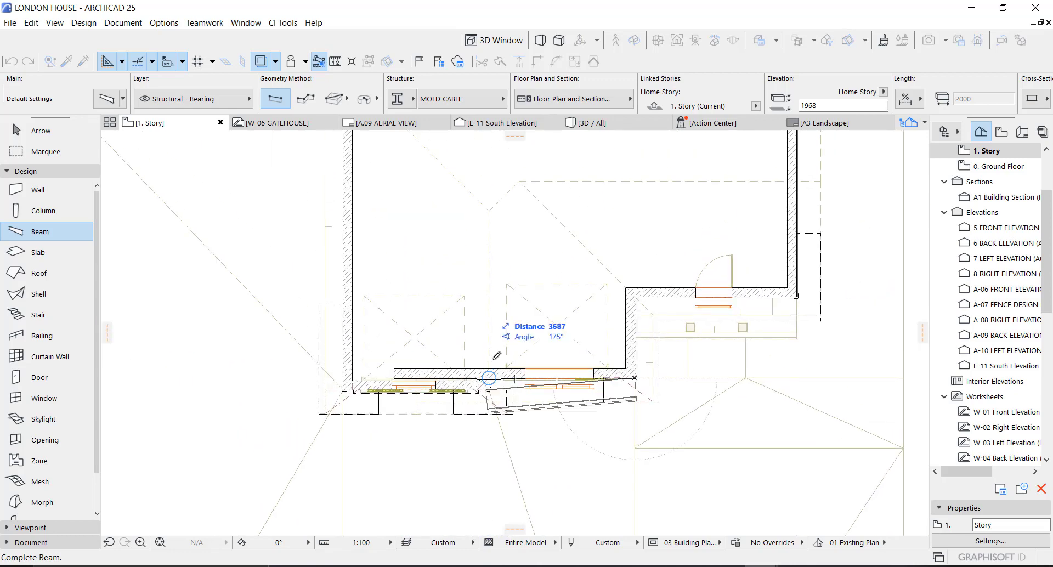
pyautogui.scroll(4, 497, 393)
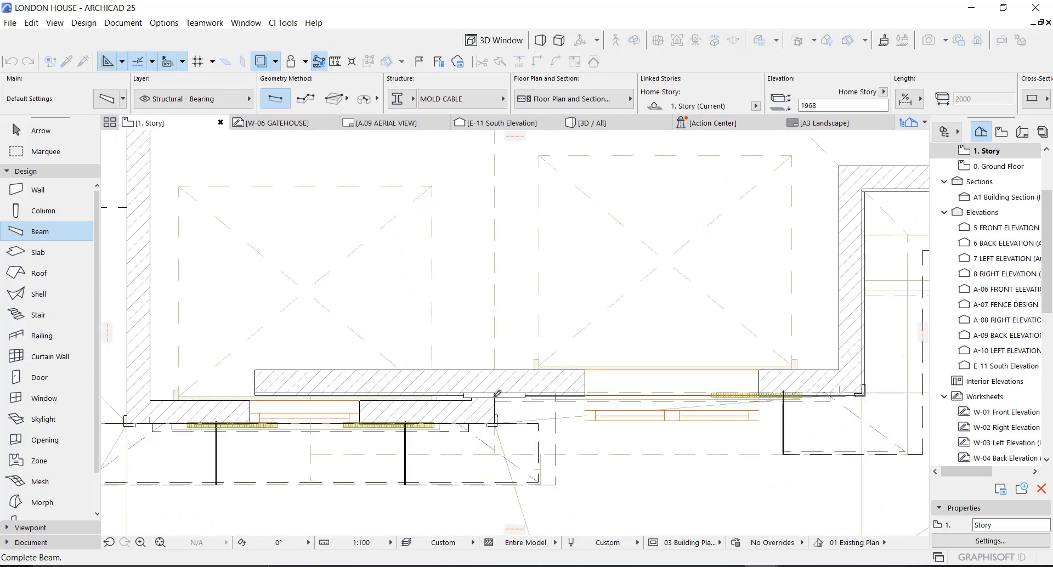
pyautogui.scroll(3, 497, 393)
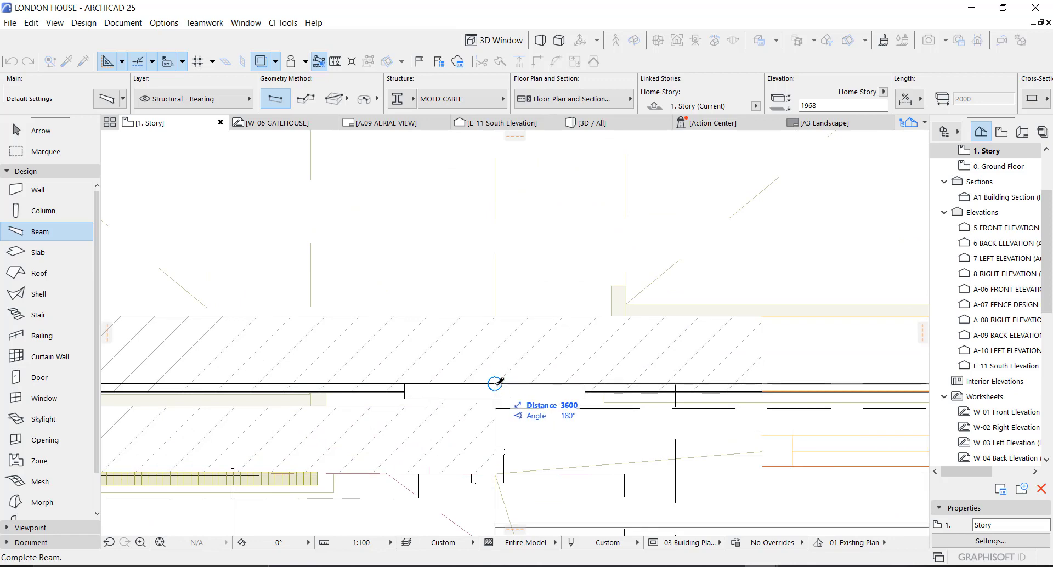
pyautogui.click(495, 382)
pyautogui.scroll(-3, 460, 383)
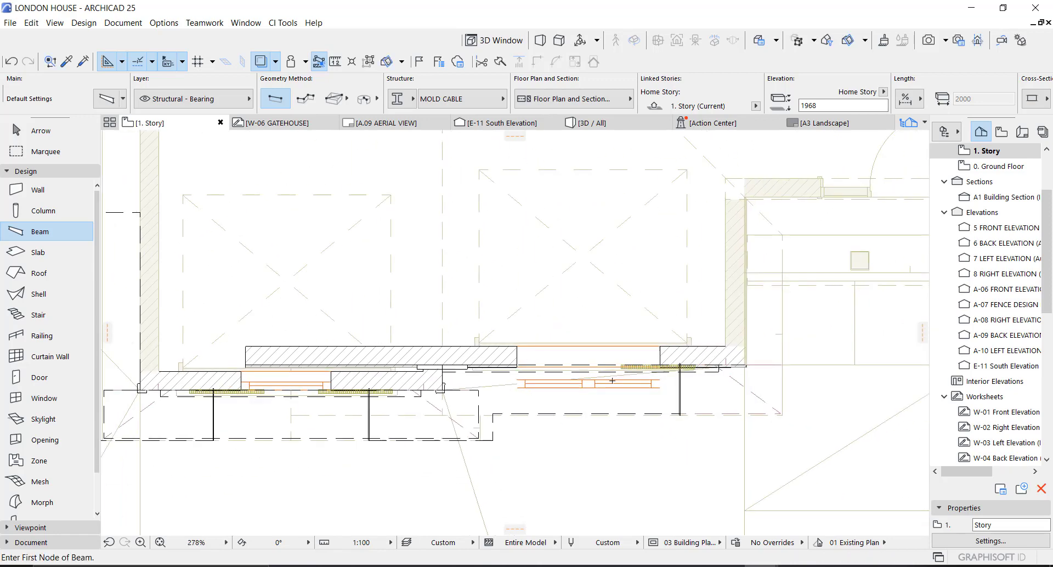
pyautogui.press('Escape')
# Draw a new South Elevation line across the plan above the existing one, facing the house
pyautogui.scroll(-6, 510, 312)
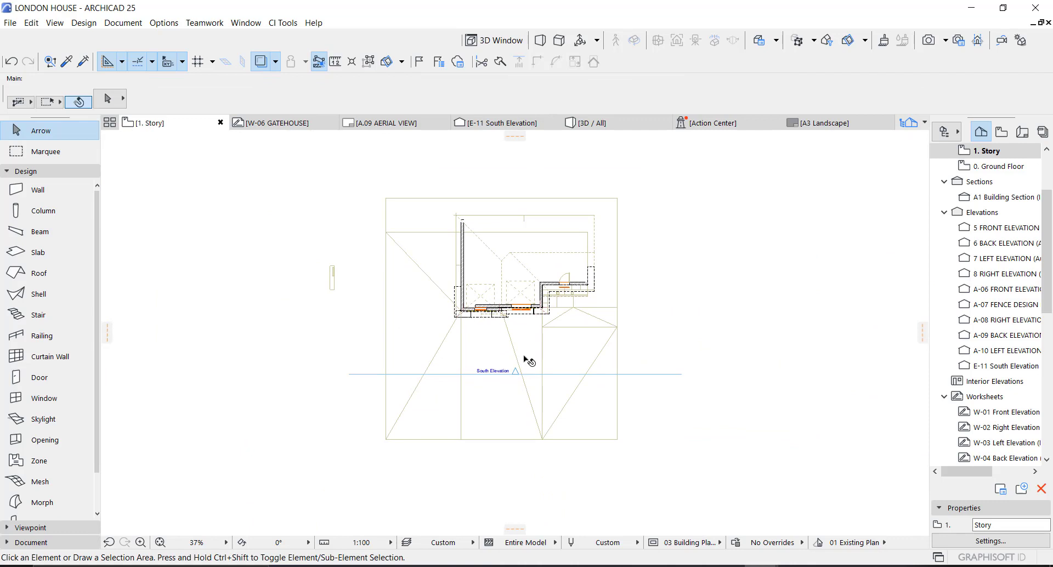
pyautogui.scroll(2, 524, 380)
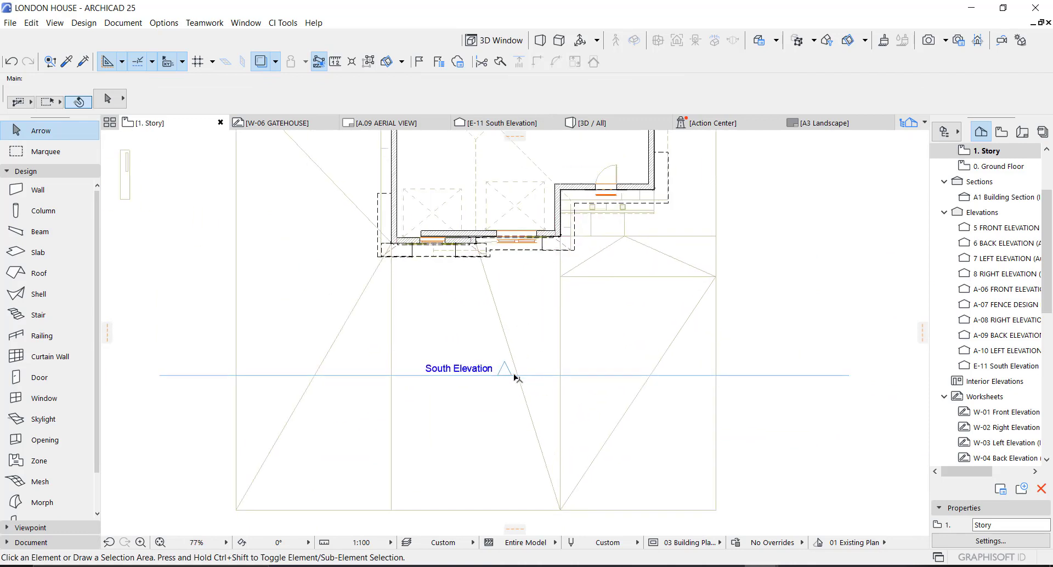
pyautogui.click(44, 171)
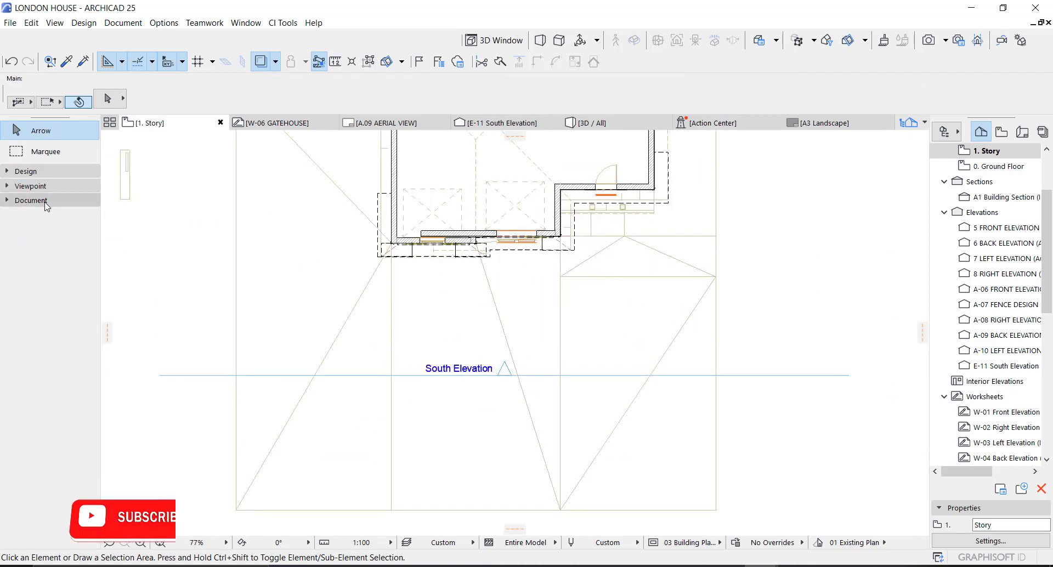
pyautogui.click(47, 200)
pyautogui.click(33, 186)
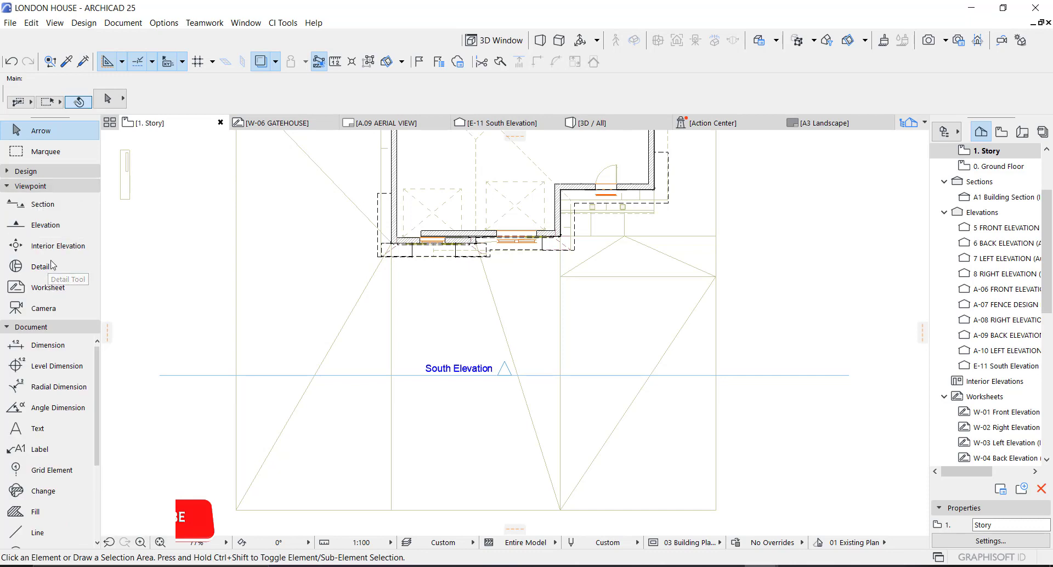
pyautogui.click(36, 229)
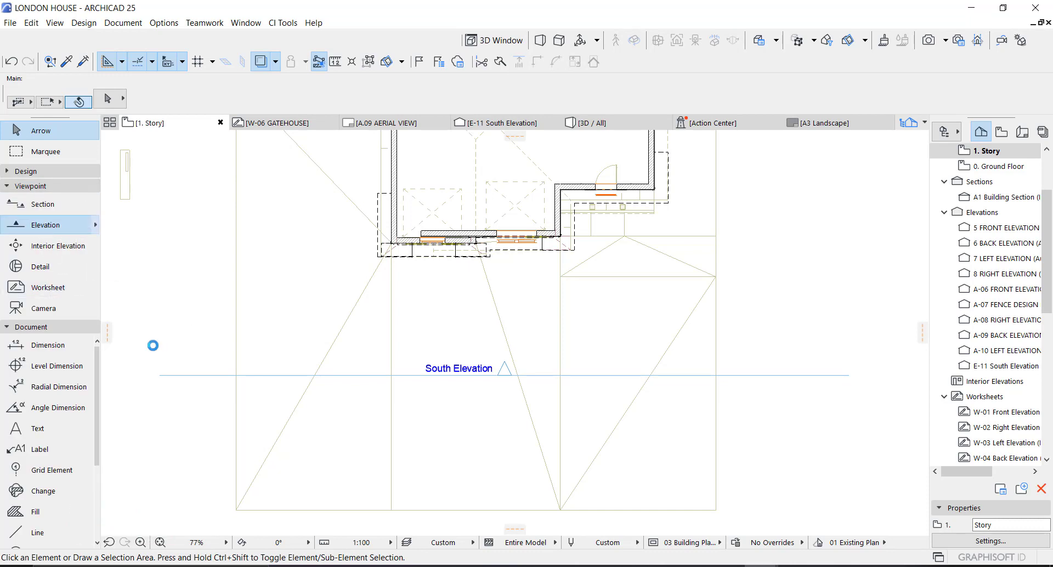
pyautogui.click(152, 350)
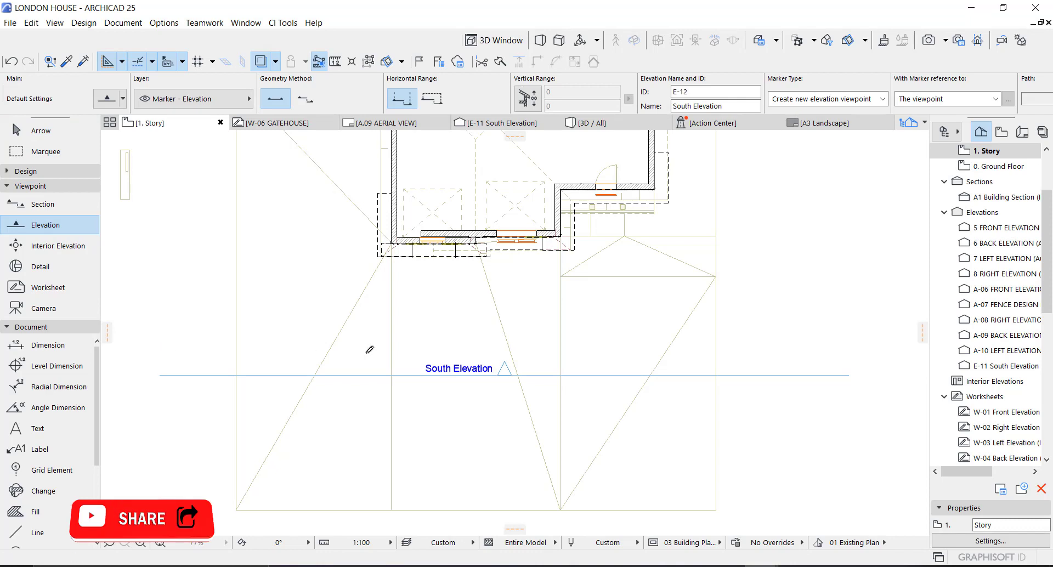
pyautogui.click(851, 350)
pyautogui.click(827, 290)
pyautogui.press('Escape')
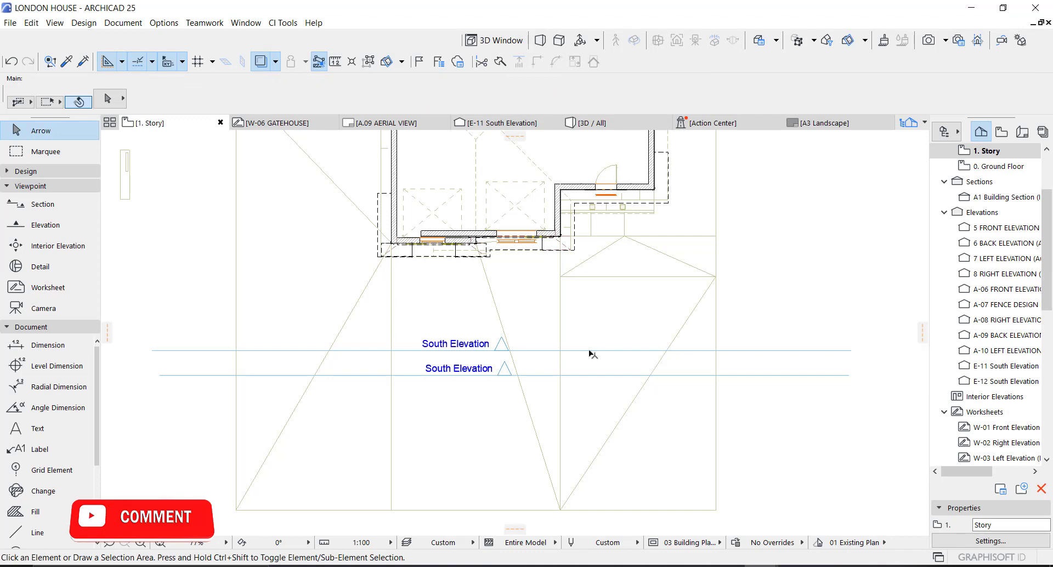
# Open the new E-12 South Elevation with the current view settings
pyautogui.click(590, 351)
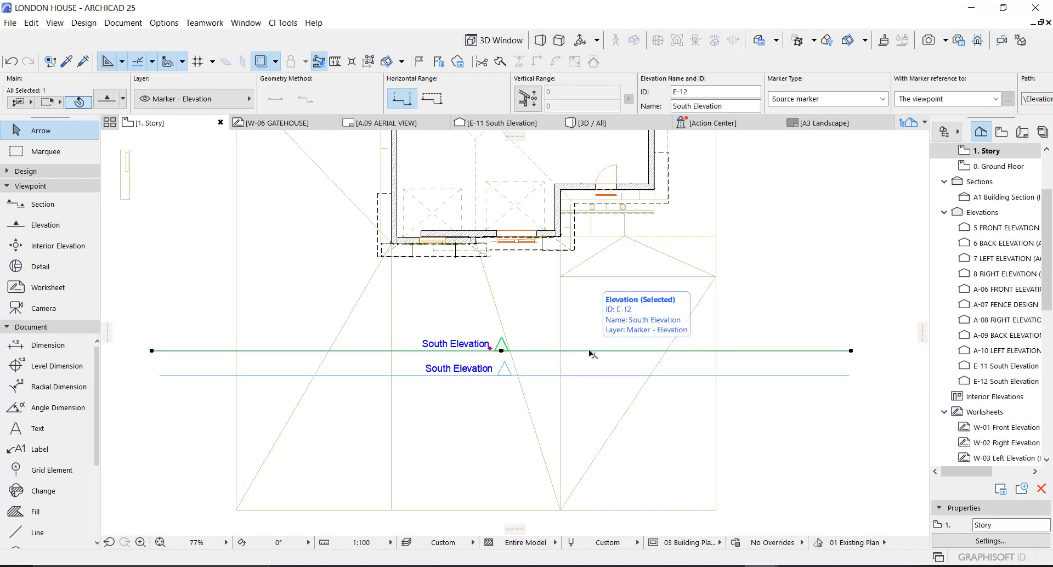
pyautogui.rightClick(591, 353)
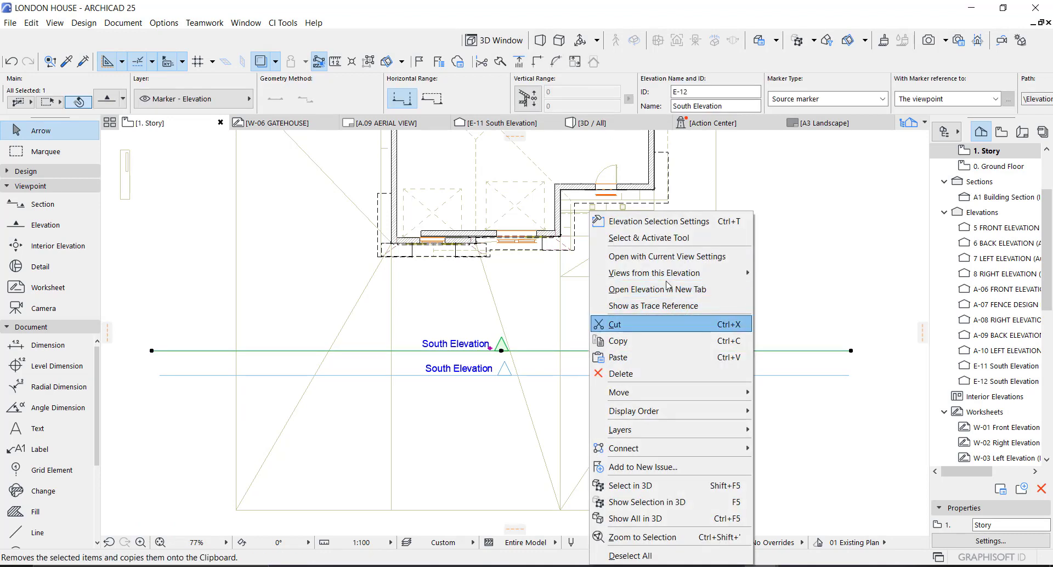
pyautogui.click(643, 262)
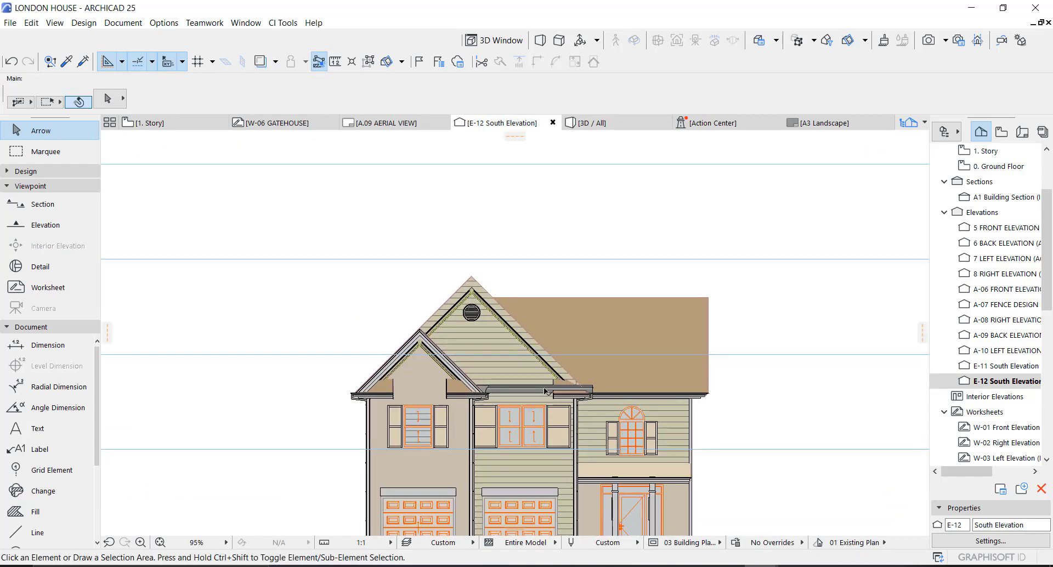
# Select the eave-level MOLD CABLE beam and cancel a first move of its end
pyautogui.scroll(3, 544, 391)
pyautogui.click(541, 379)
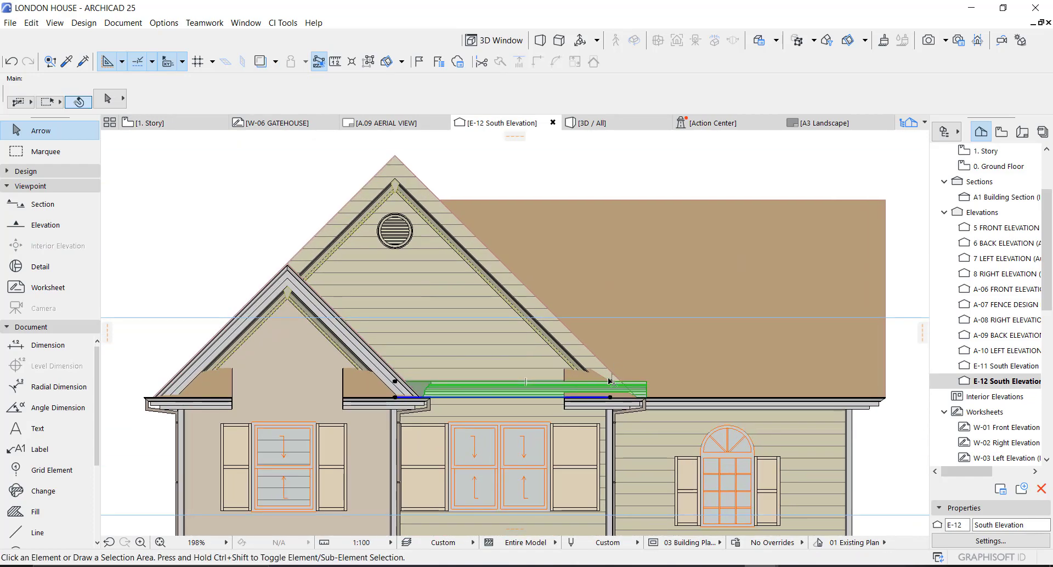
pyautogui.scroll(2, 610, 381)
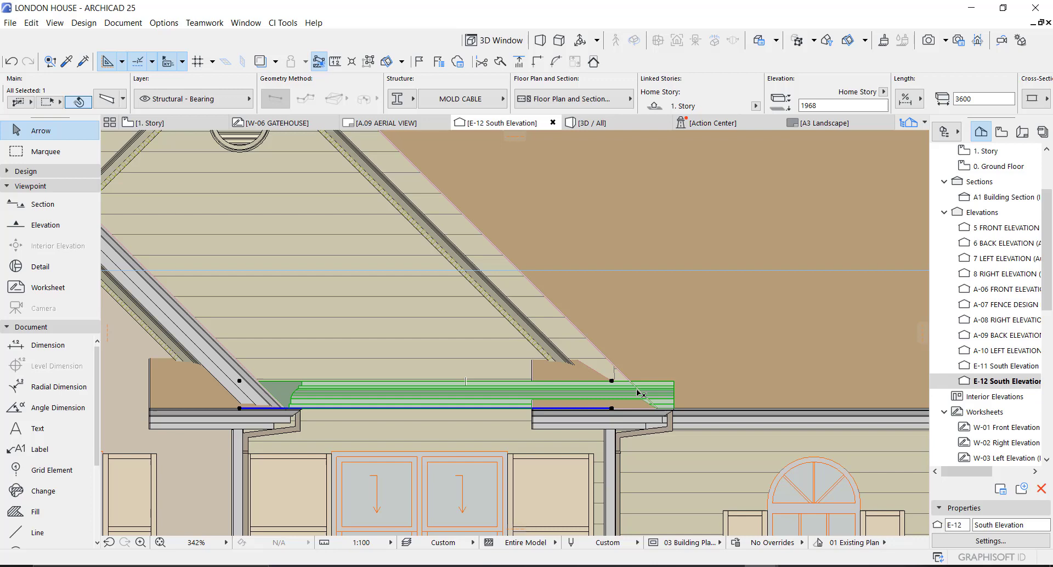
pyautogui.scroll(-2, 605, 387)
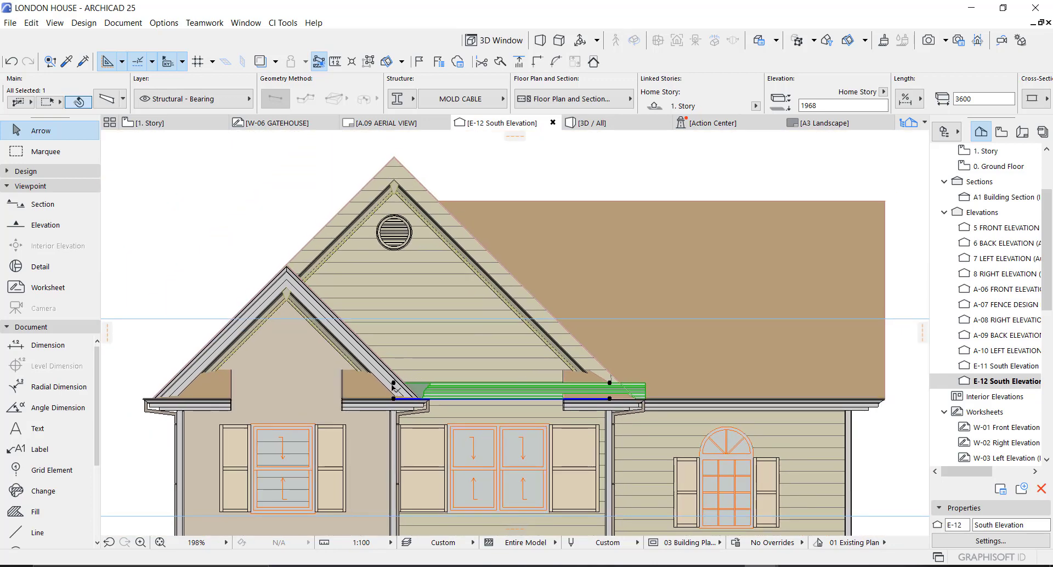
pyautogui.click(393, 384)
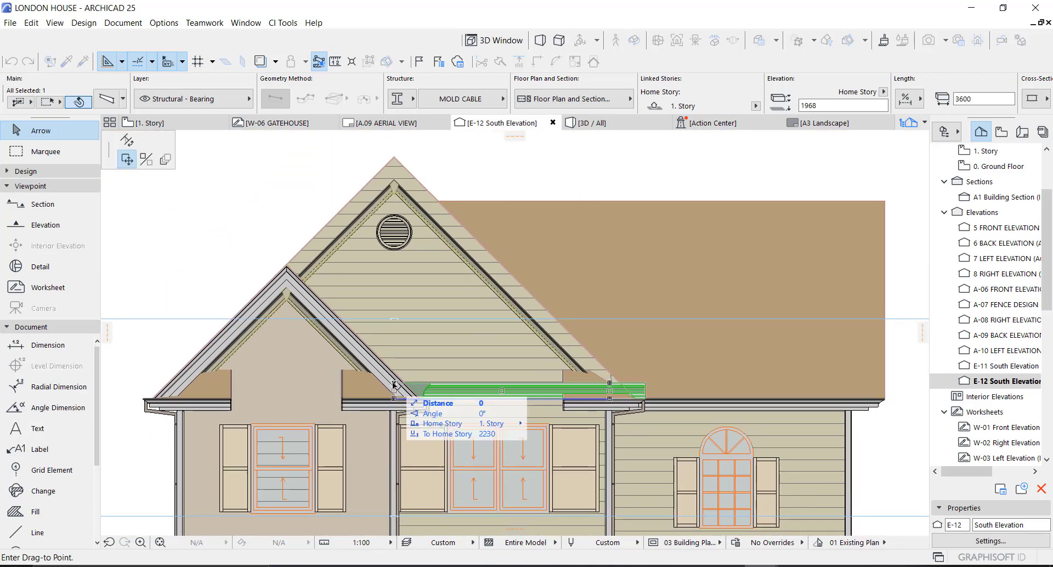
pyautogui.press('Escape')
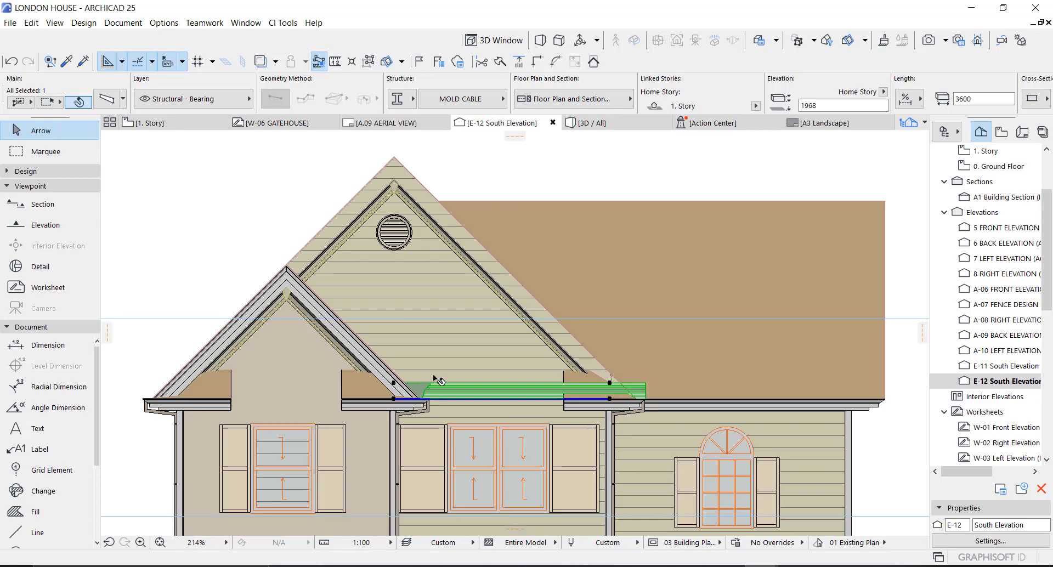
# Pick the beam's end point again after cancelling further drag attempts, leaving the beam in place
pyautogui.scroll(2, 369, 393)
pyautogui.click(365, 388)
pyautogui.click(365, 389)
pyautogui.click(365, 415)
pyautogui.press('Escape')
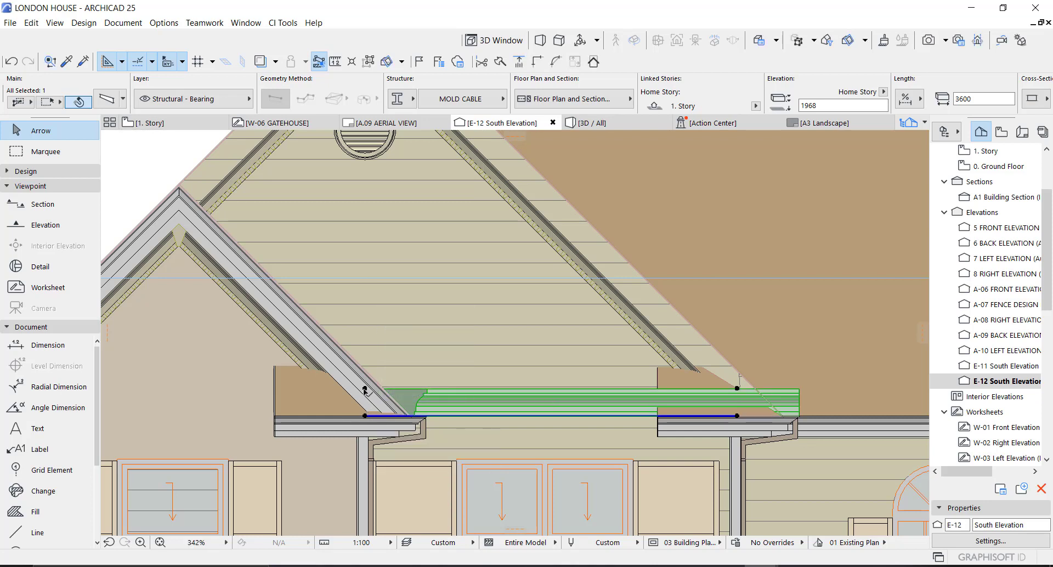
pyautogui.click(365, 390)
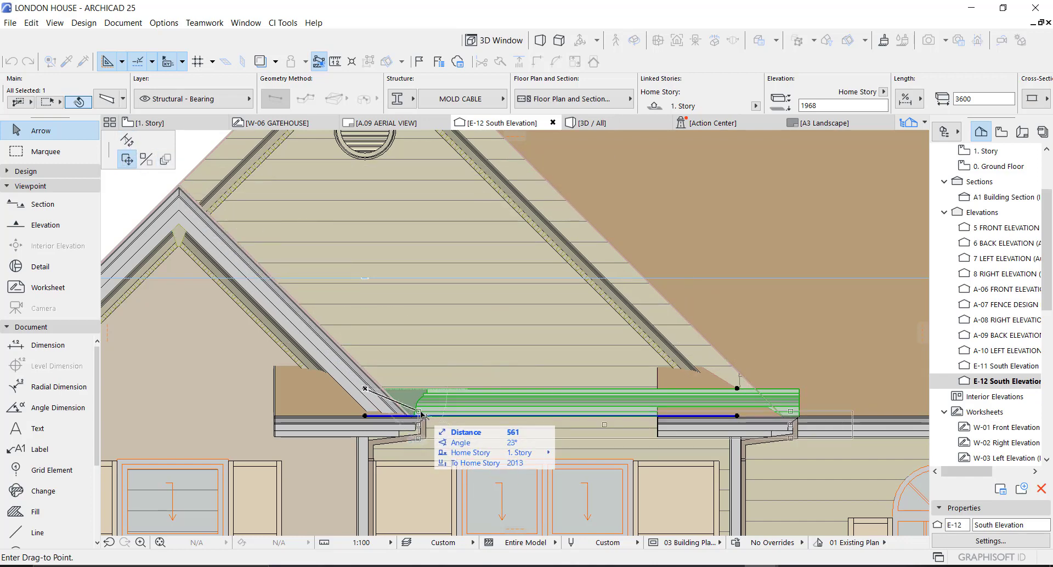
pyautogui.press('Escape')
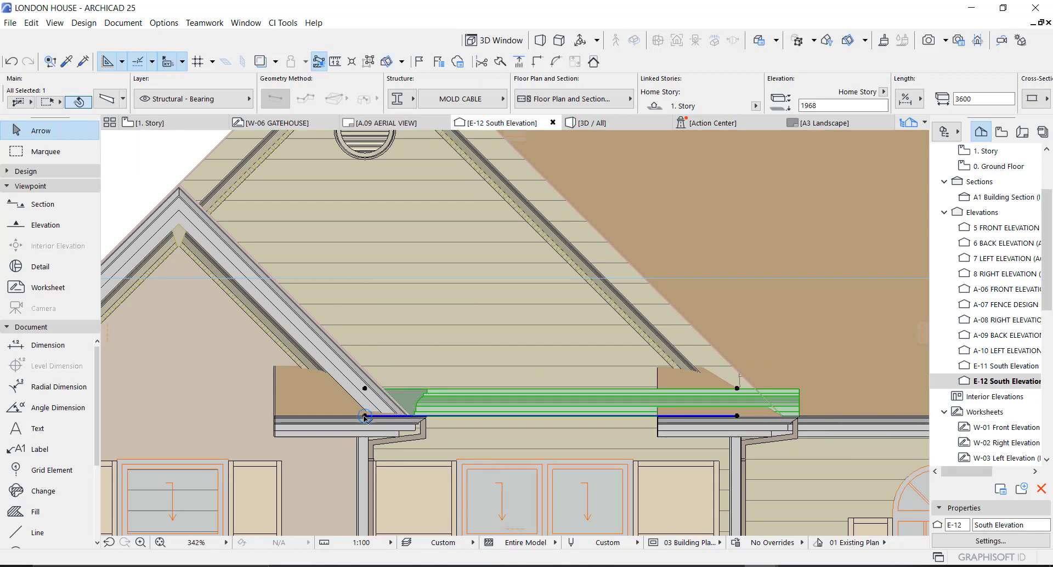
pyautogui.click(365, 418)
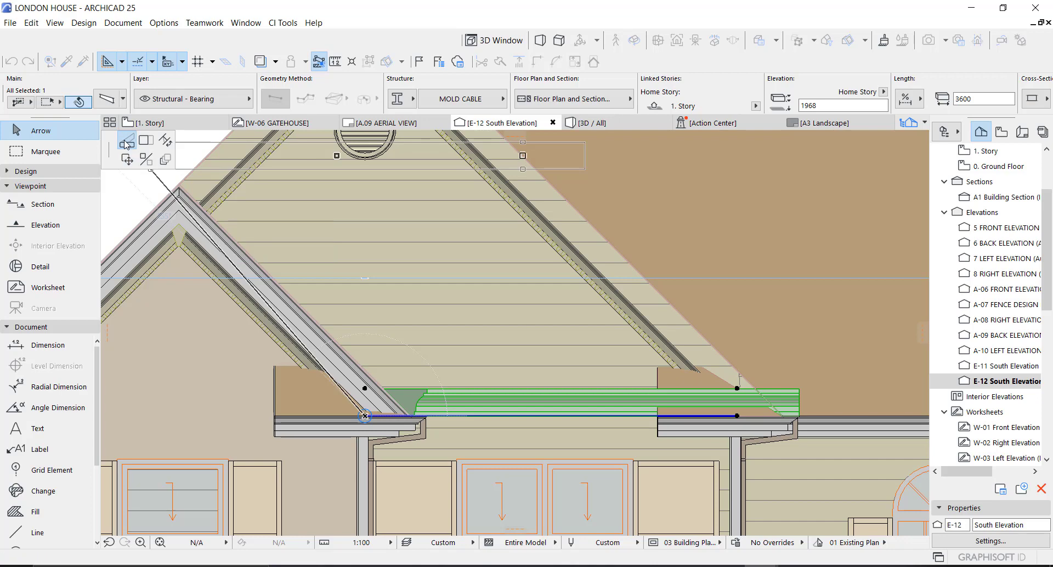
# Stretch the beam's end up the gable's right slope to the peak
pyautogui.click(126, 142)
pyautogui.moveTo(343, 327); pyautogui.dragTo(414, 452, button='middle')
pyautogui.moveTo(419, 148); pyautogui.dragTo(386, 251, button='middle')
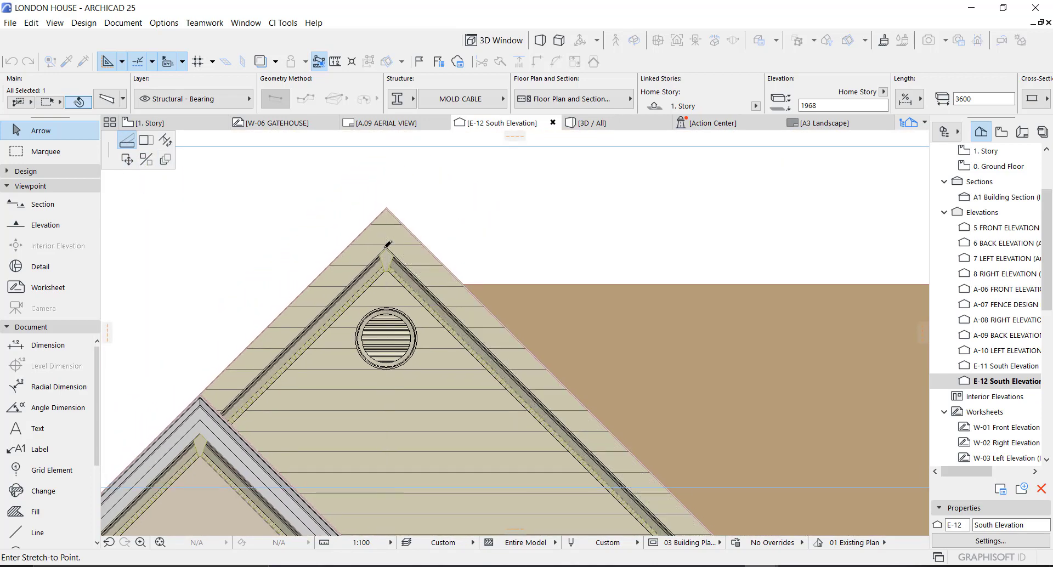
pyautogui.scroll(3, 386, 247)
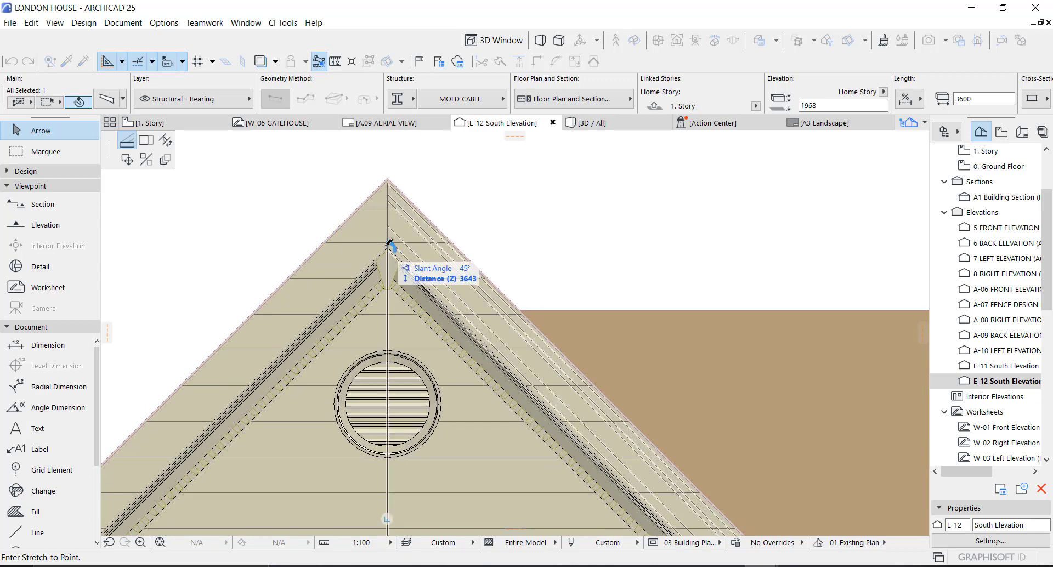
pyautogui.scroll(3, 389, 242)
pyautogui.moveTo(390, 242); pyautogui.dragTo(382, 368, button='middle')
pyautogui.click(384, 374)
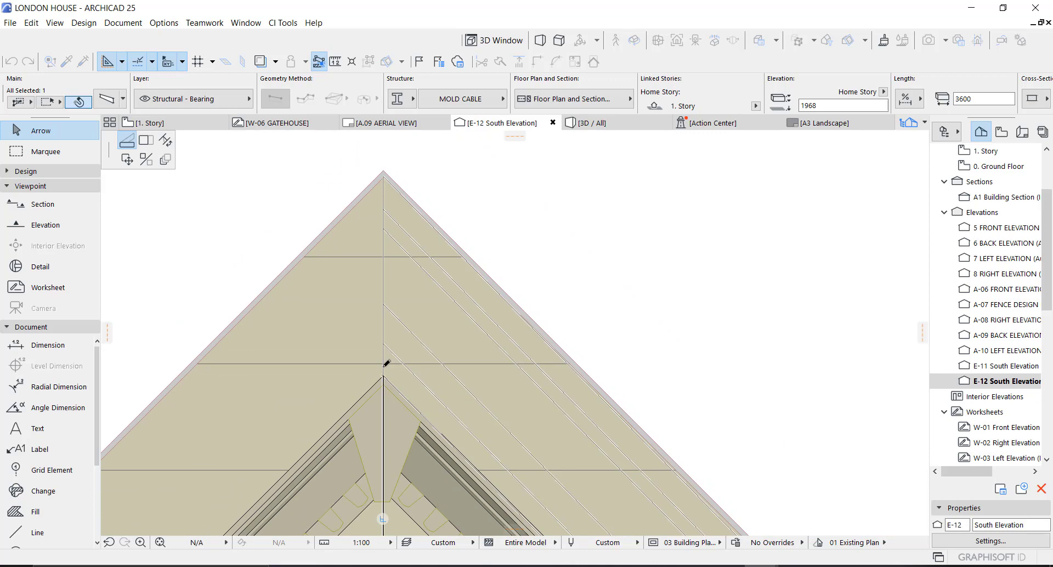
# Bring the roof apex back into view and bring up the beam's context menu
pyautogui.scroll(-3, 388, 247)
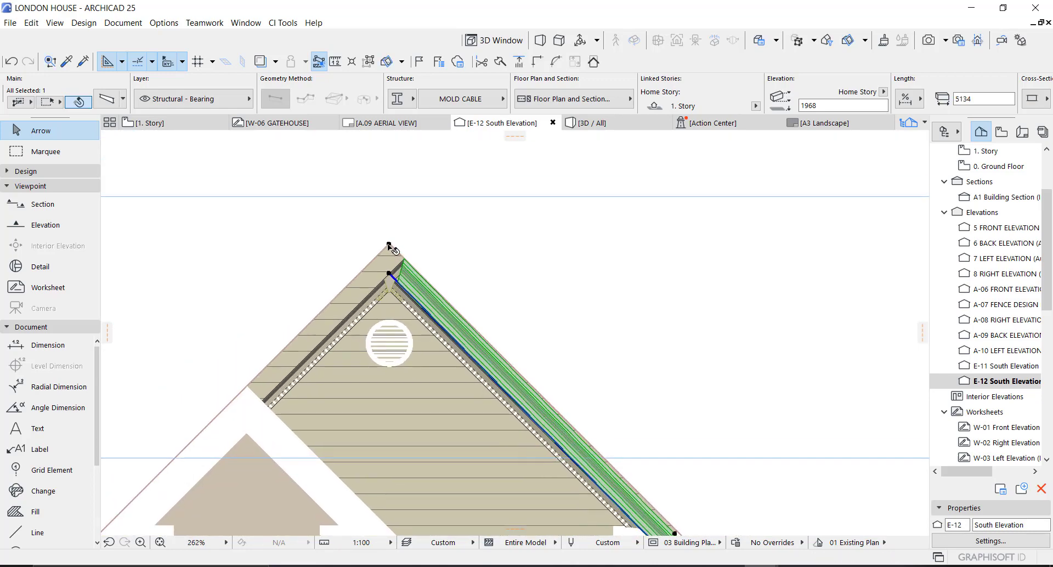
pyautogui.scroll(10, 401, 291)
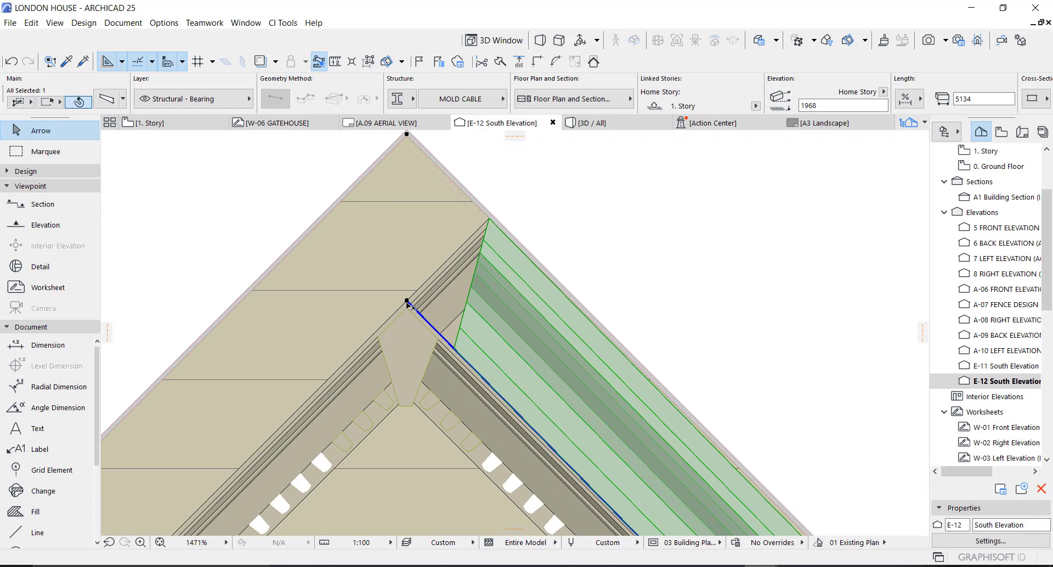
pyautogui.moveTo(411, 233); pyautogui.dragTo(407, 328, button='middle')
pyautogui.scroll(3, 402, 235)
pyautogui.scroll(-4, 402, 235)
pyautogui.scroll(-1, 529, 277)
pyautogui.rightClick(563, 268)
# Move the MOLD CABLE profile polygon down 262 in the profile editor, save, and close it
pyautogui.click(612, 413)
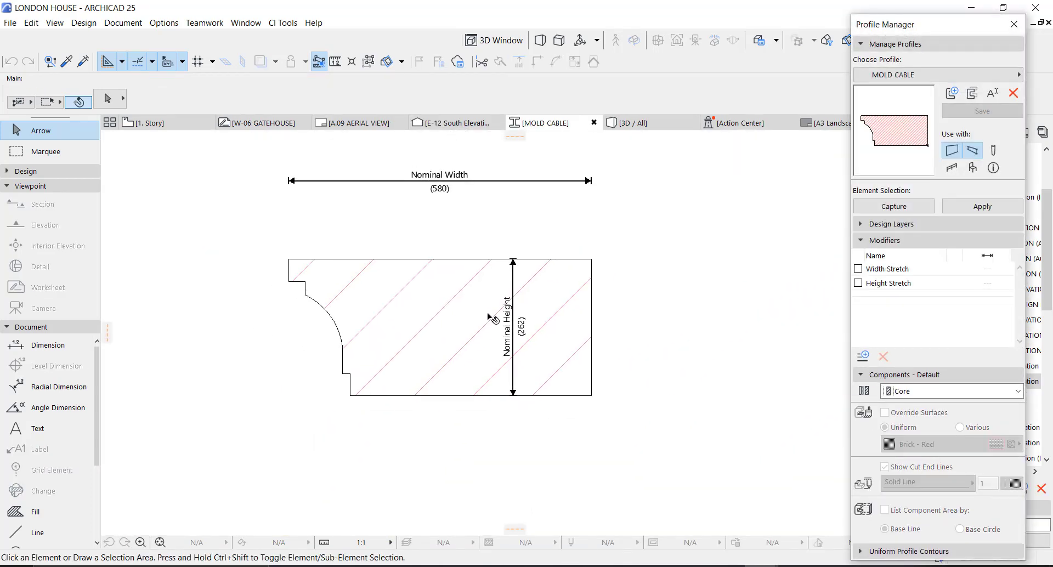
pyautogui.click(559, 319)
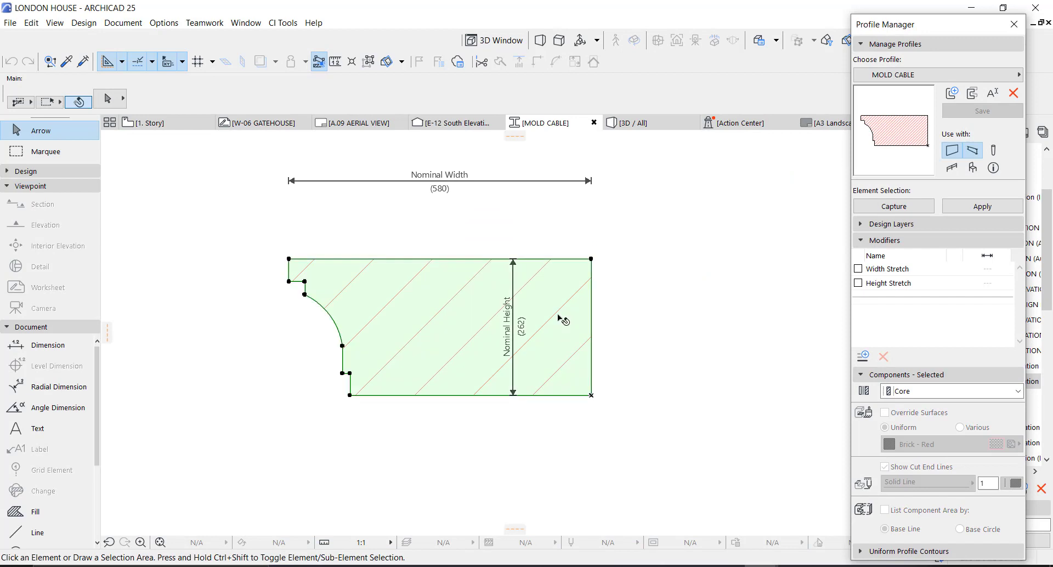
pyautogui.click(591, 258)
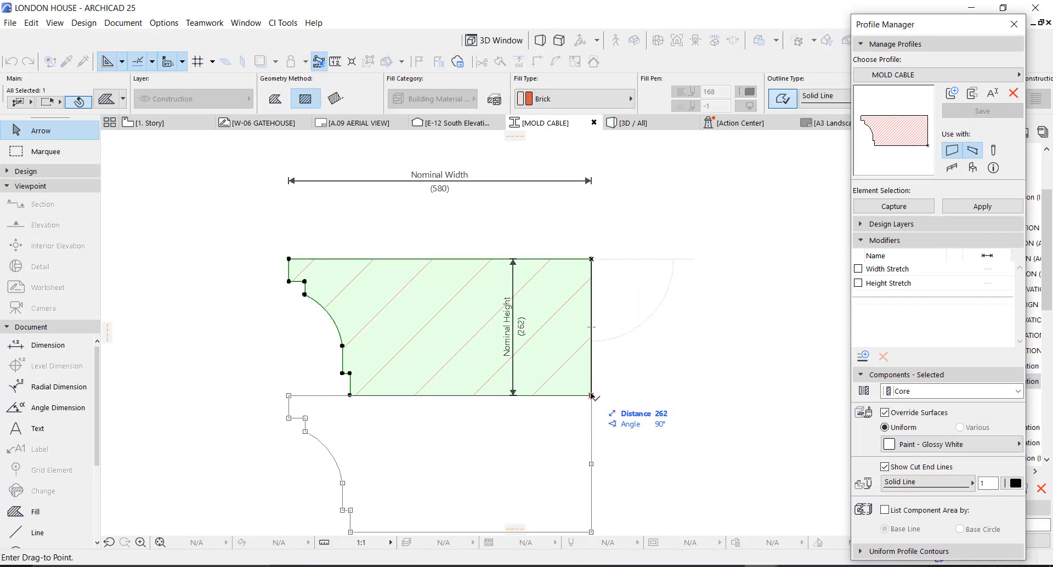
pyautogui.click(591, 395)
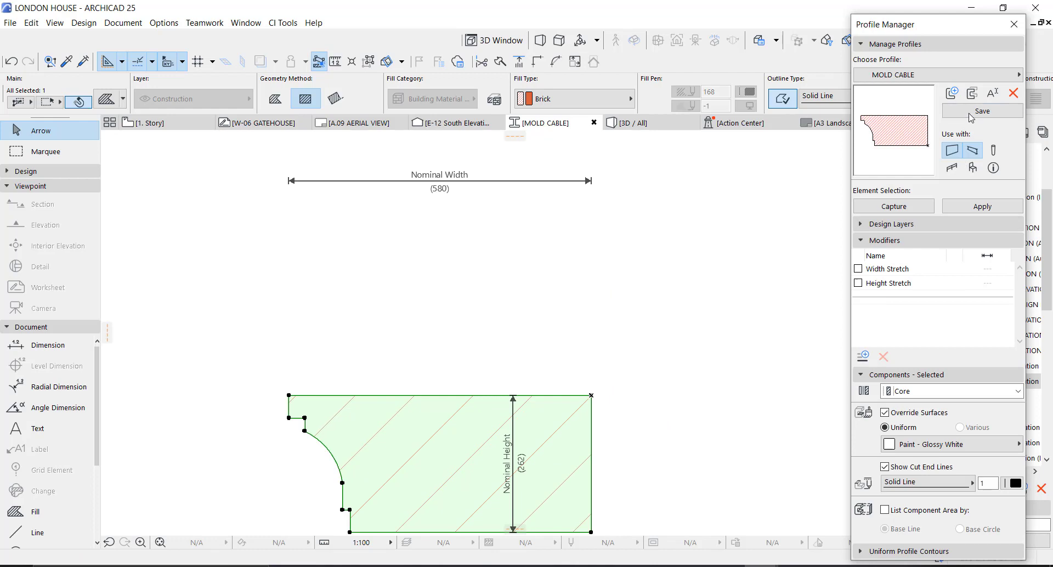
pyautogui.click(982, 111)
pyautogui.click(1013, 25)
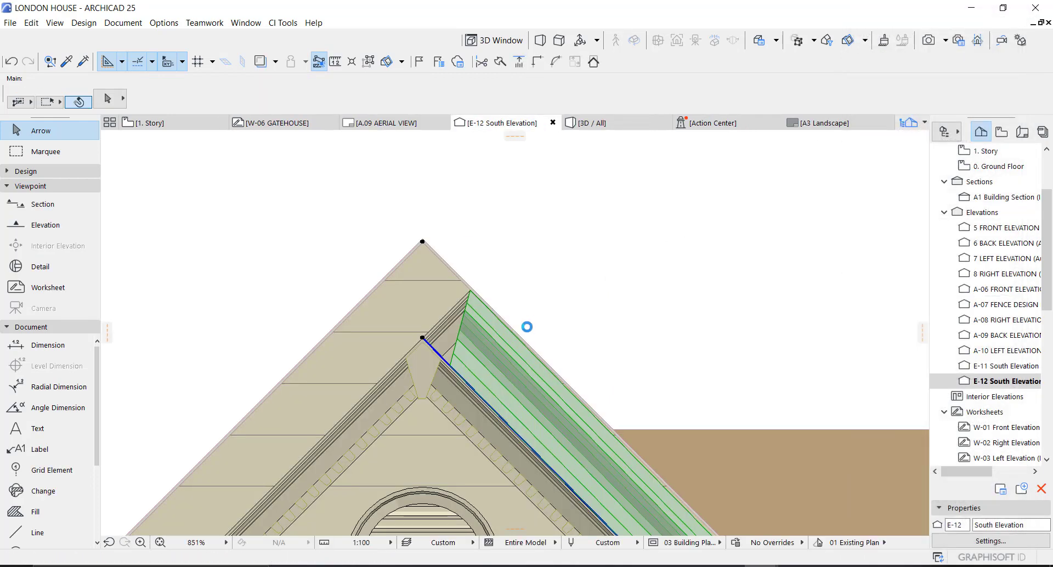
# Shift the MOLD CABLE beam onto the roof edge and stretch its top to the gable apex (5404 long)
pyautogui.click(516, 337)
pyautogui.moveTo(517, 337); pyautogui.dragTo(485, 336)
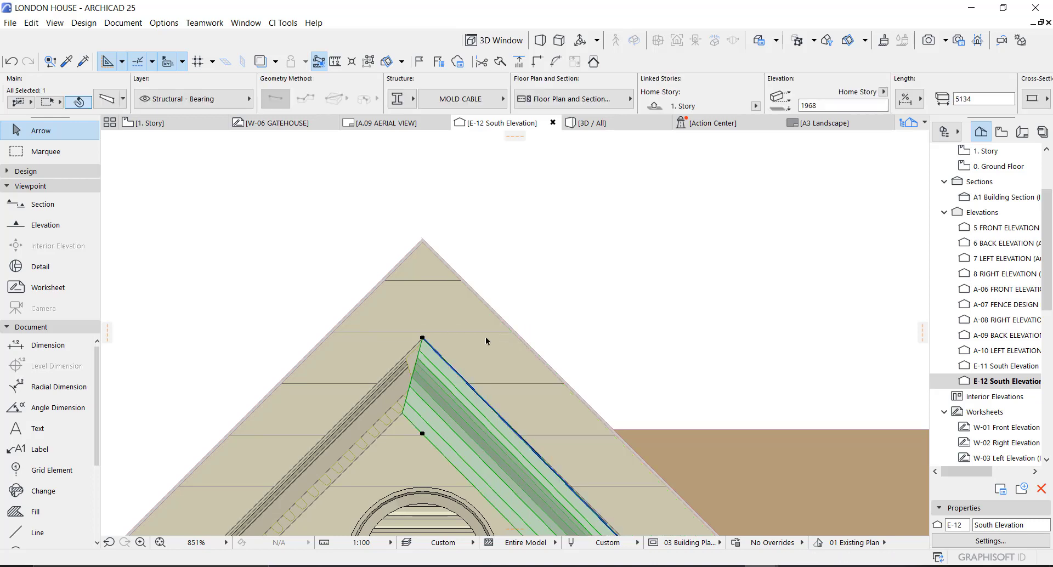
pyautogui.click(422, 337)
pyautogui.click(489, 290)
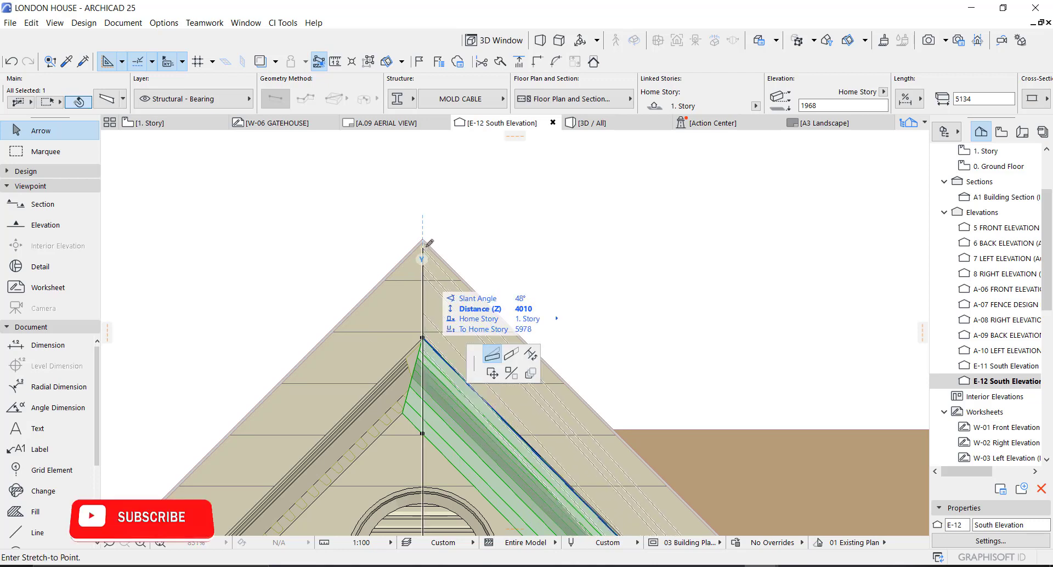
pyautogui.scroll(2, 426, 240)
pyautogui.scroll(2, 426, 240)
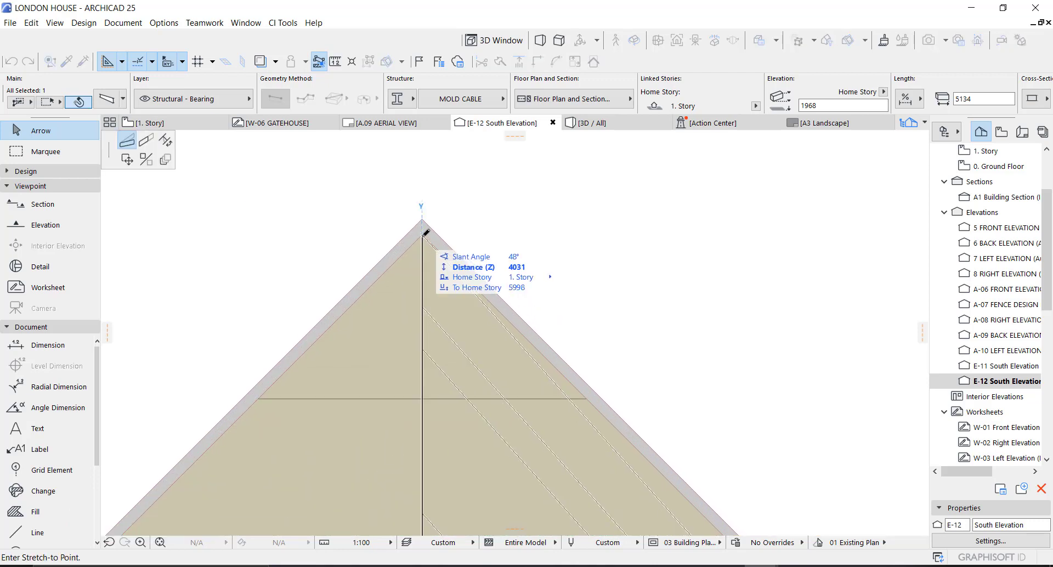
pyautogui.click(425, 232)
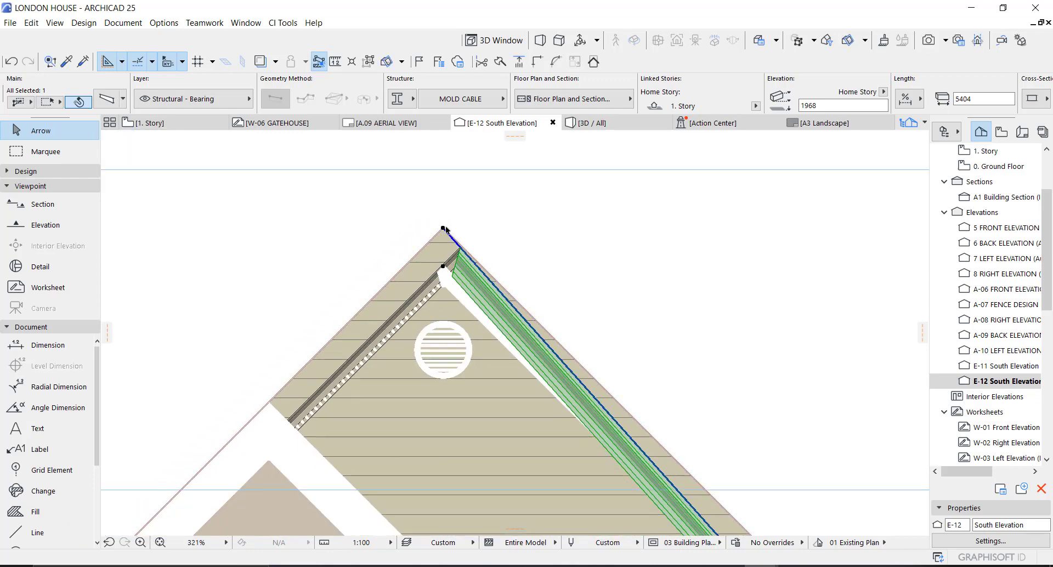
pyautogui.scroll(6, 610, 418)
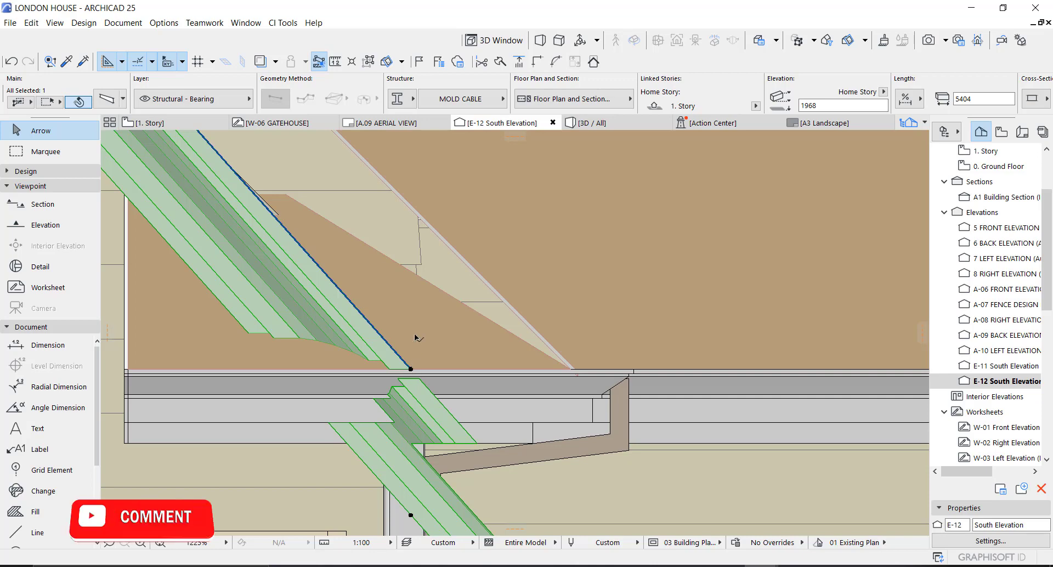
# Stretch the beam's lower end back to the eave, trimming it to 5091
pyautogui.click(465, 312)
pyautogui.scroll(-2, 505, 334)
pyautogui.scroll(-2, 508, 332)
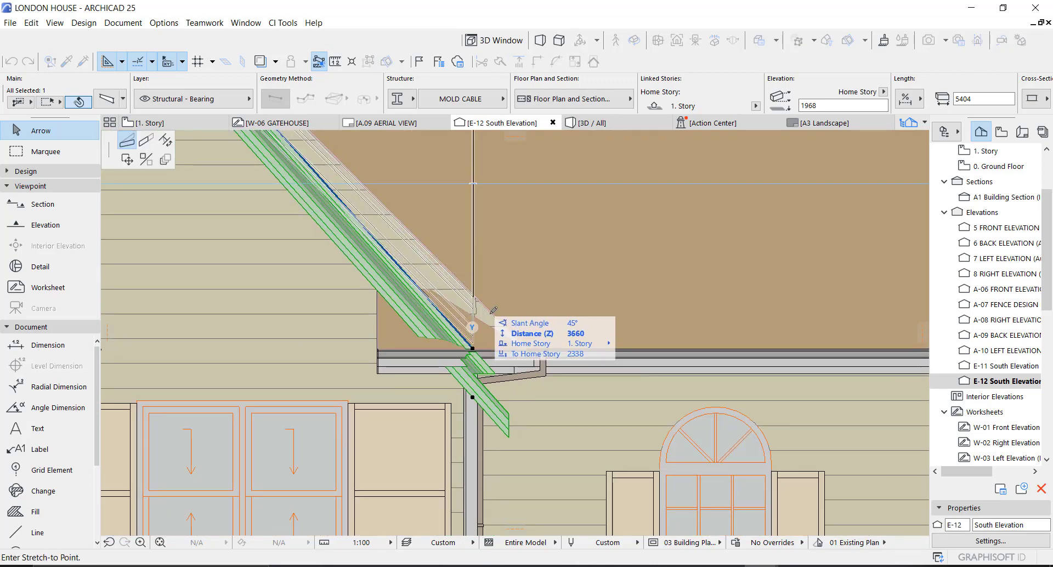
pyautogui.scroll(3, 483, 302)
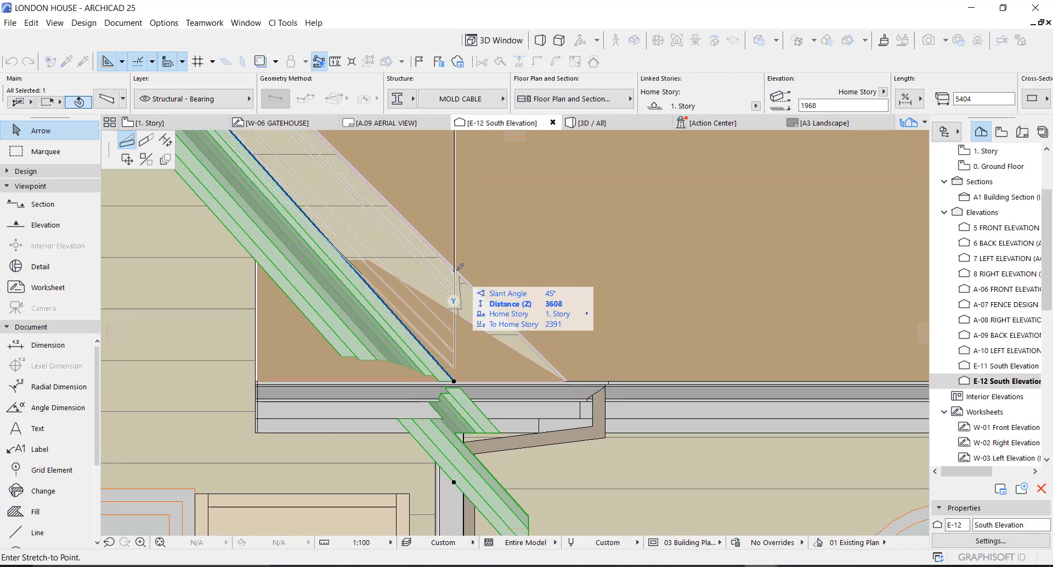
pyautogui.scroll(2, 454, 272)
pyautogui.scroll(2, 453, 270)
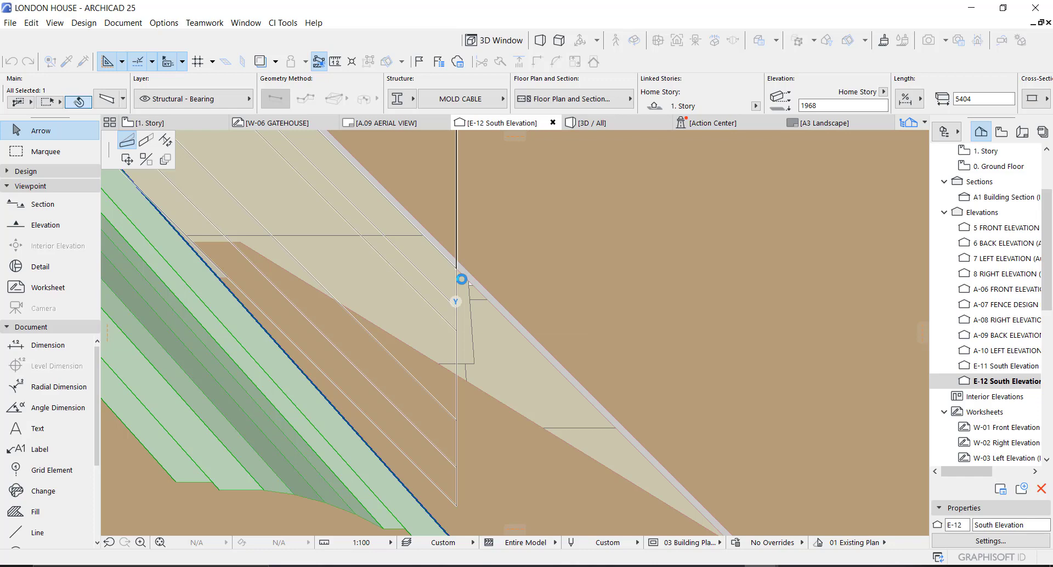
pyautogui.click(462, 279)
pyautogui.scroll(-3, 462, 278)
# Cancel a repeat stretch, undo the last change, and pick the beam's bottom node again
pyautogui.click(461, 277)
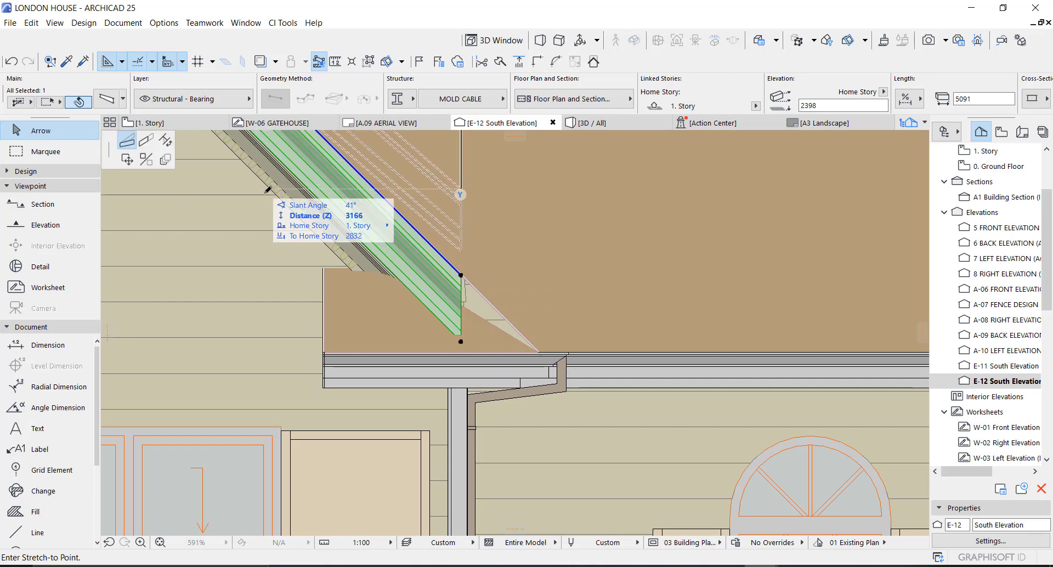
pyautogui.press('Escape')
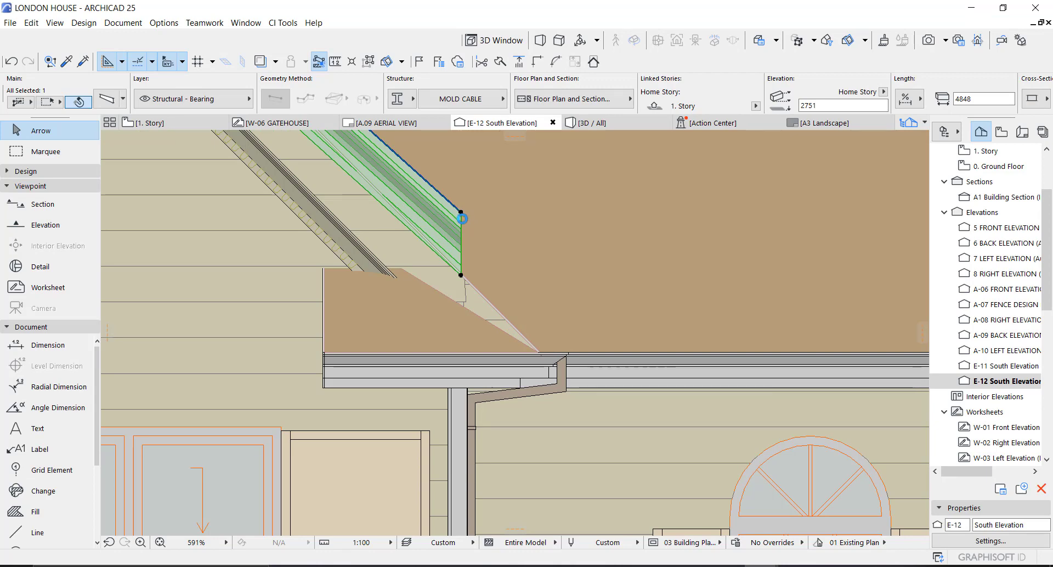
pyautogui.hotkey('ctrl', 'z')
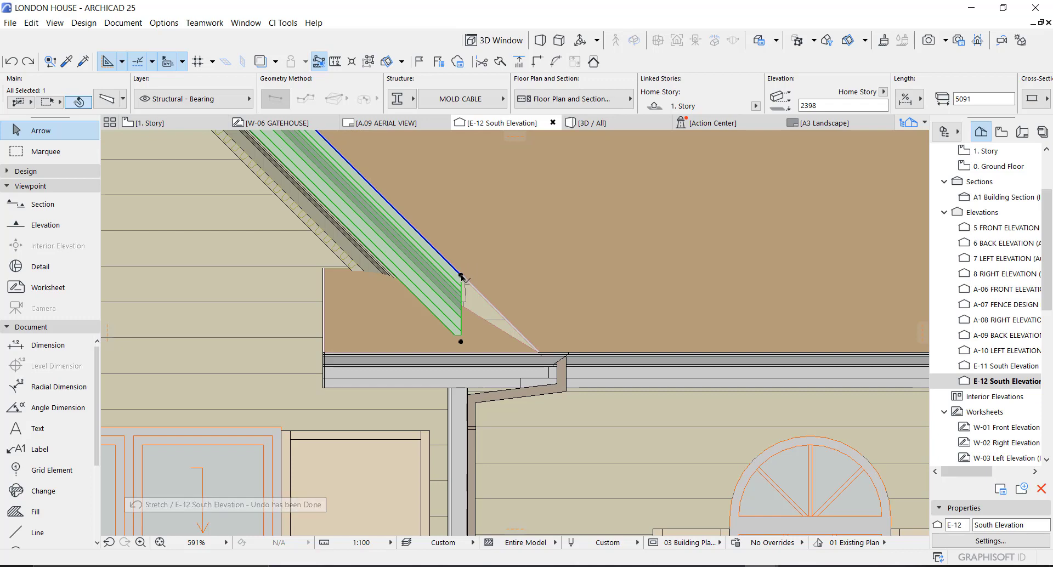
pyautogui.click(460, 276)
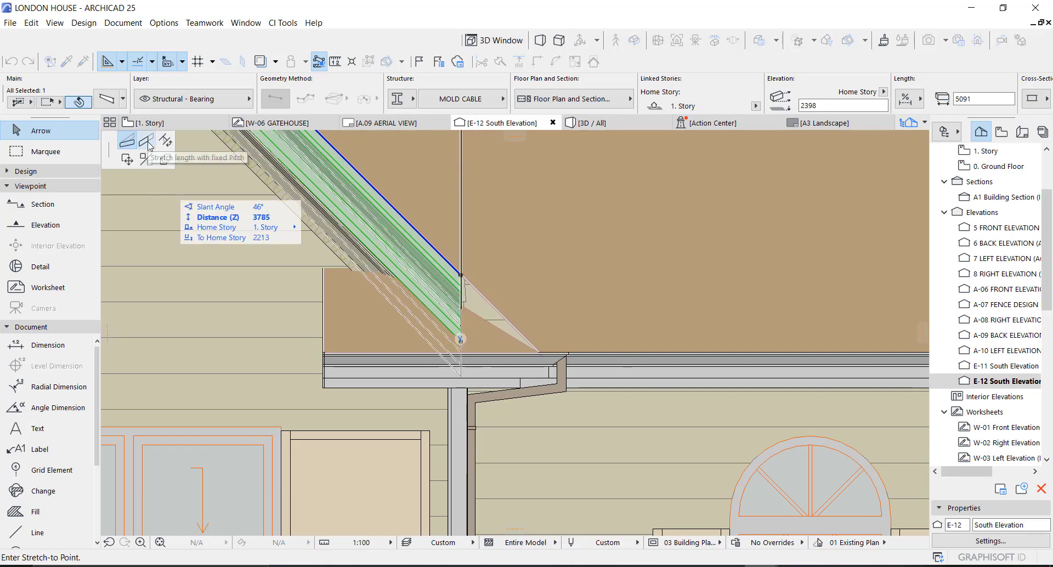
# Stretch the beam's lower end down to the gutter at fixed pitch, lengthening it to 5700
pyautogui.click(147, 141)
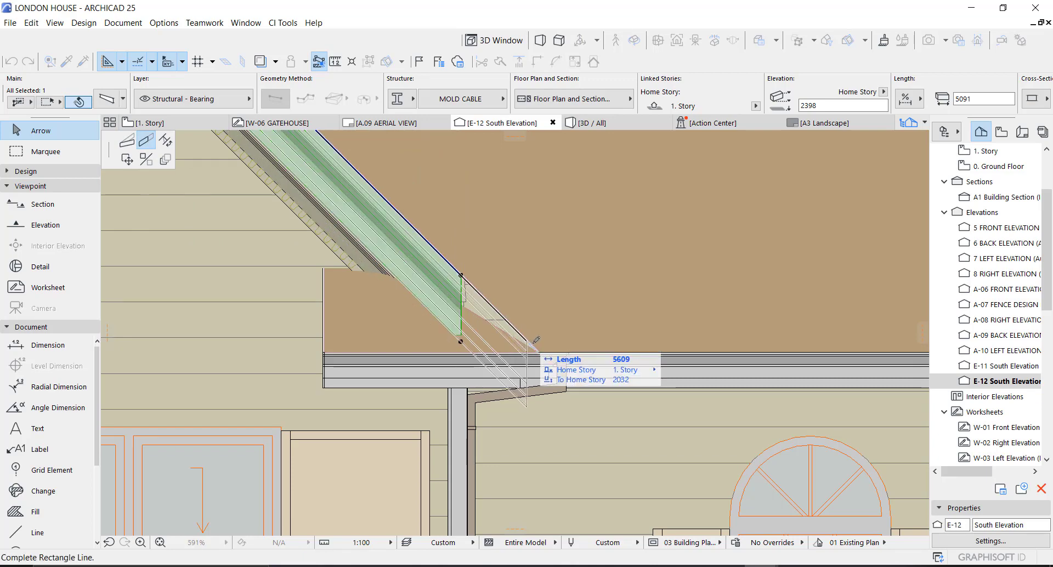
pyautogui.click(543, 349)
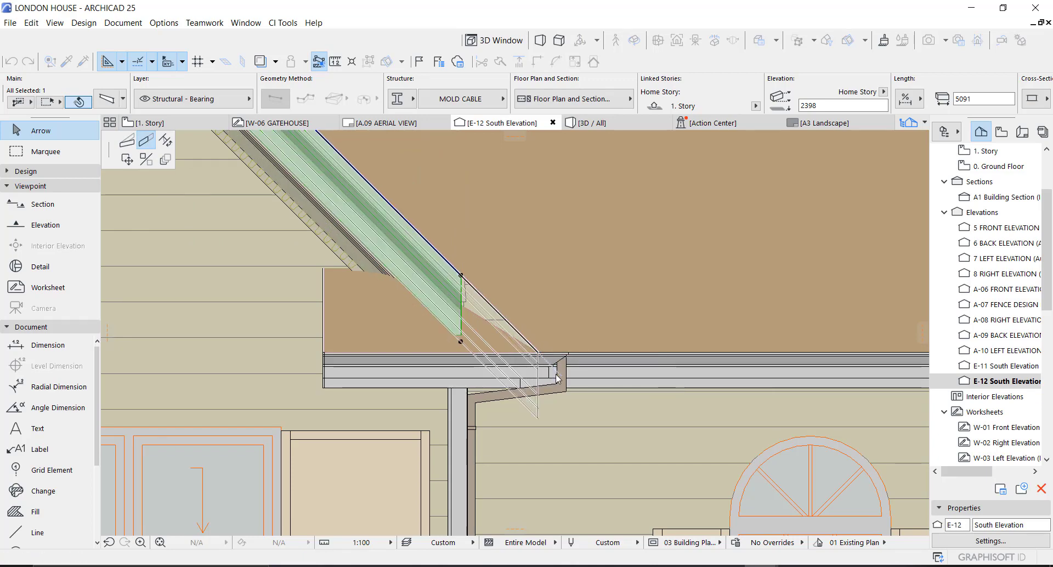
pyautogui.click(555, 374)
pyautogui.scroll(-3, 555, 373)
pyautogui.scroll(-3, 478, 289)
pyautogui.scroll(3, 469, 261)
pyautogui.scroll(-3, 406, 199)
pyautogui.scroll(5, 566, 408)
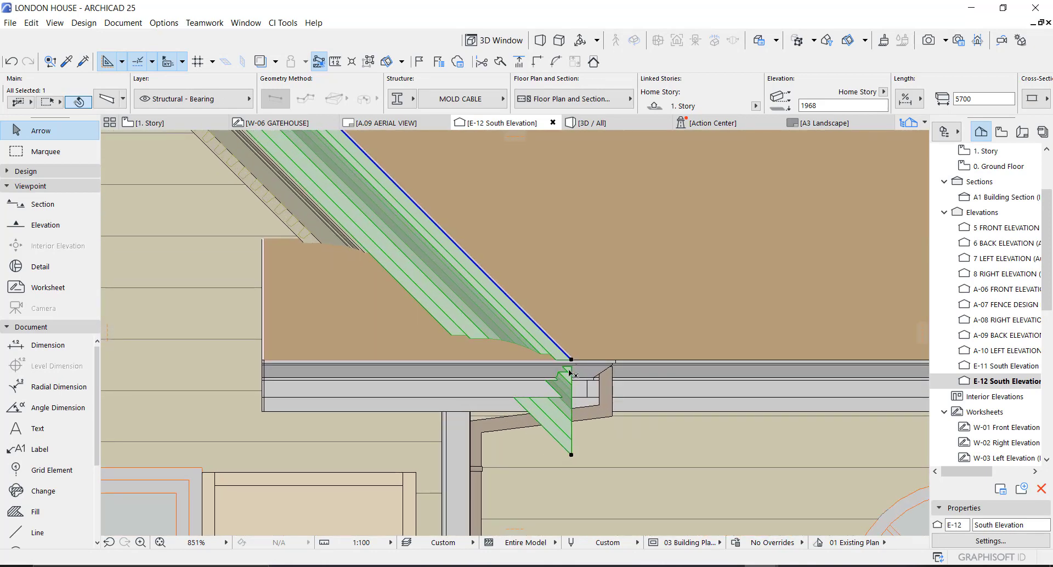
# Rotate the join angle at the beam's eave end to give it an angled cut at the gutter corner
pyautogui.click(572, 456)
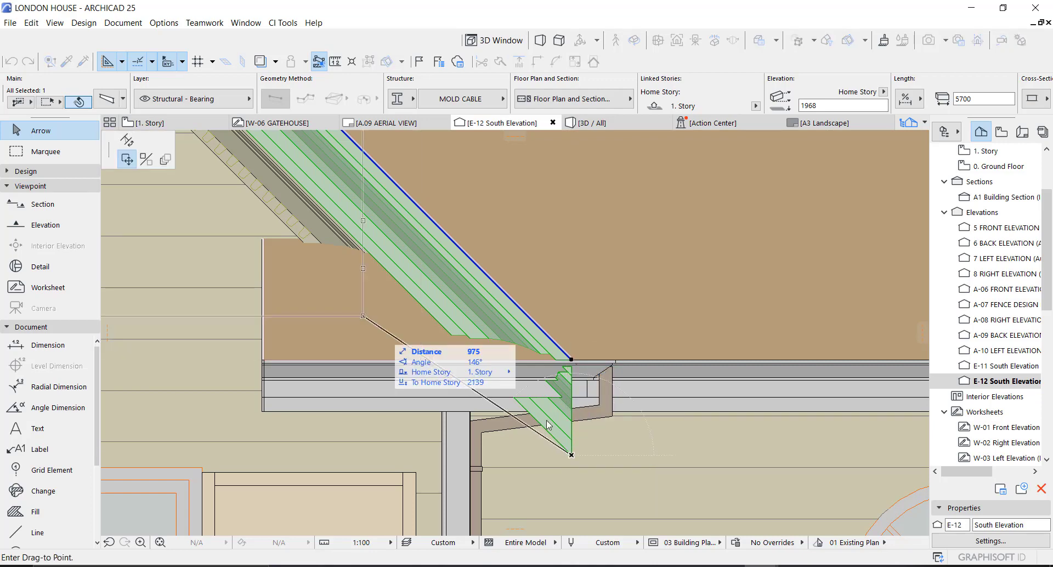
pyautogui.press('Escape')
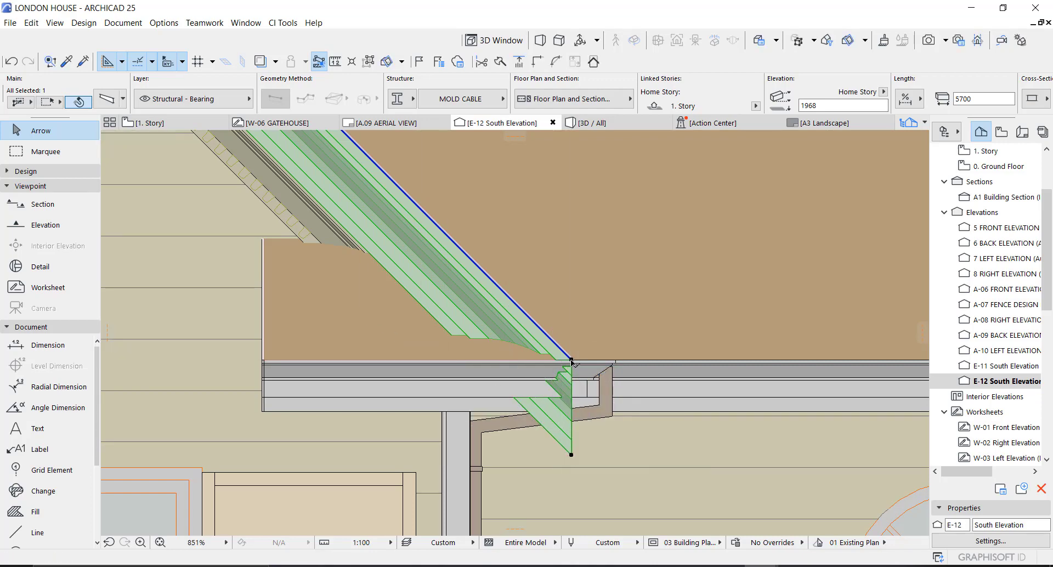
pyautogui.click(571, 360)
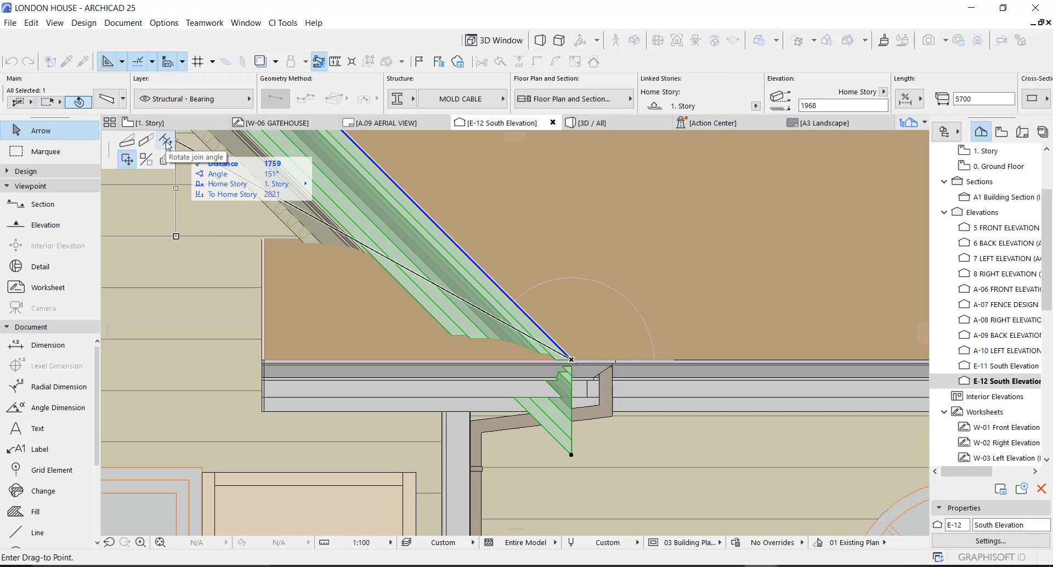
pyautogui.click(166, 142)
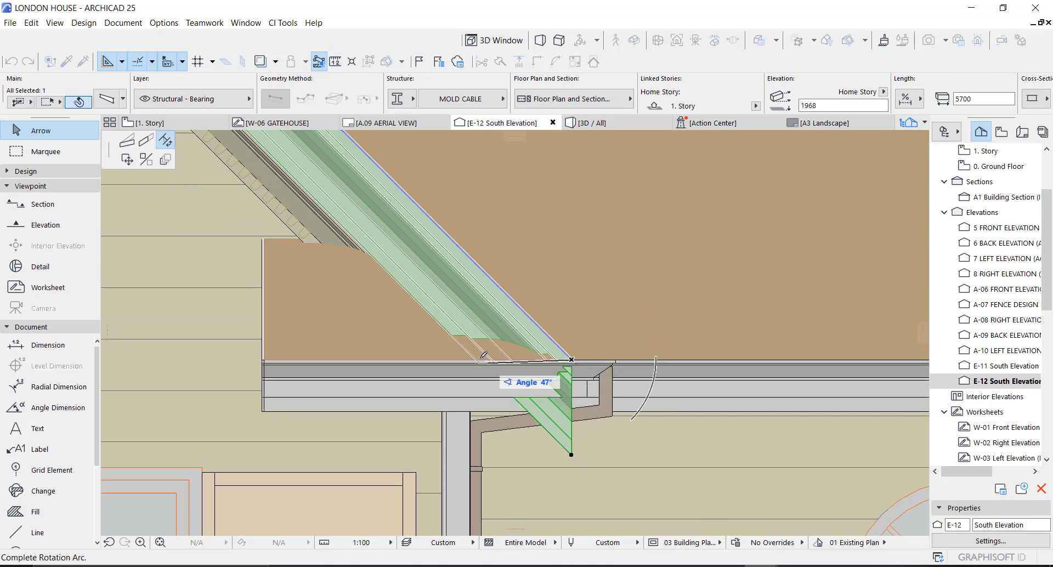
pyautogui.scroll(2, 485, 356)
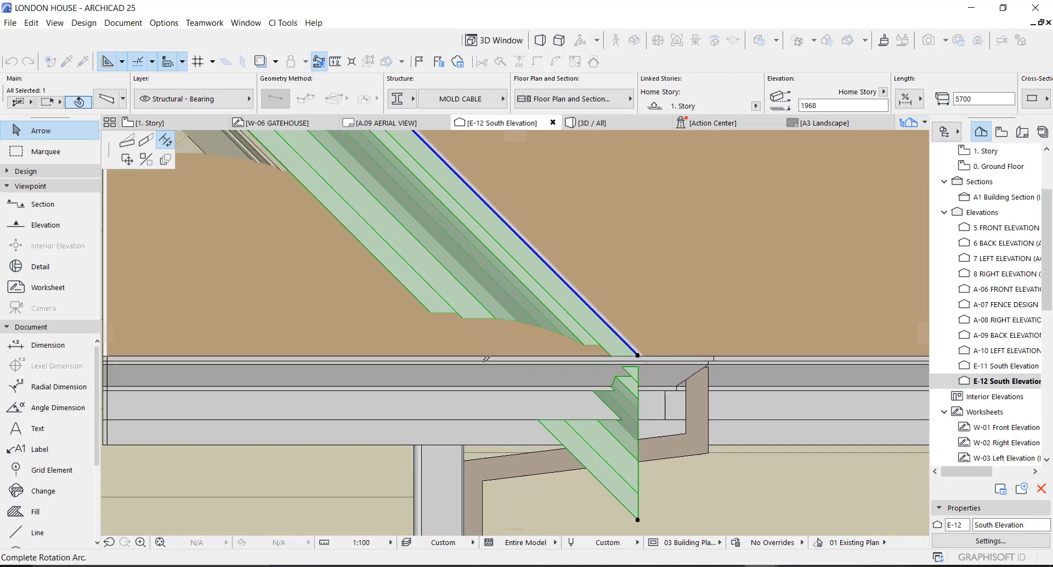
pyautogui.click(442, 315)
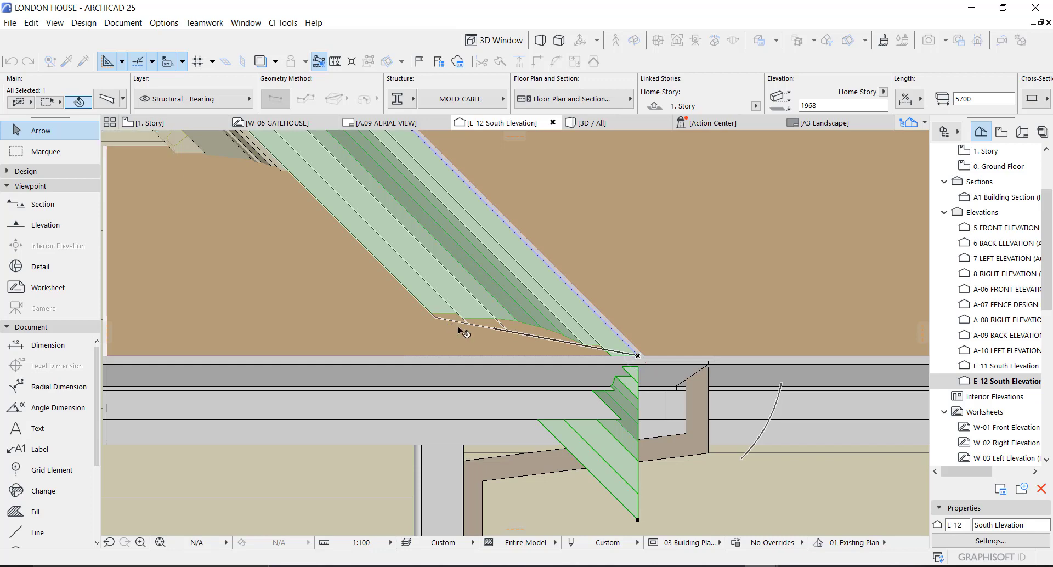
pyautogui.scroll(-6, 460, 329)
pyautogui.scroll(1, 516, 300)
# Orbit the 3D view around the gable to check the trimmed MOLD CABLE beam
pyautogui.scroll(6, 442, 219)
pyautogui.press('F3')
pyautogui.scroll(-4, 463, 225)
pyautogui.scroll(5, 649, 410)
pyautogui.scroll(-2, 648, 411)
pyautogui.moveTo(569, 336); pyautogui.dragTo(615, 348, button='middle')
pyautogui.keyDown('shift'); pyautogui.moveTo(550, 351); pyautogui.dragTo(459, 243, button='middle'); pyautogui.keyUp('shift')
# Return to the 1. Story floor plan and select the gable beam
pyautogui.press('F2')
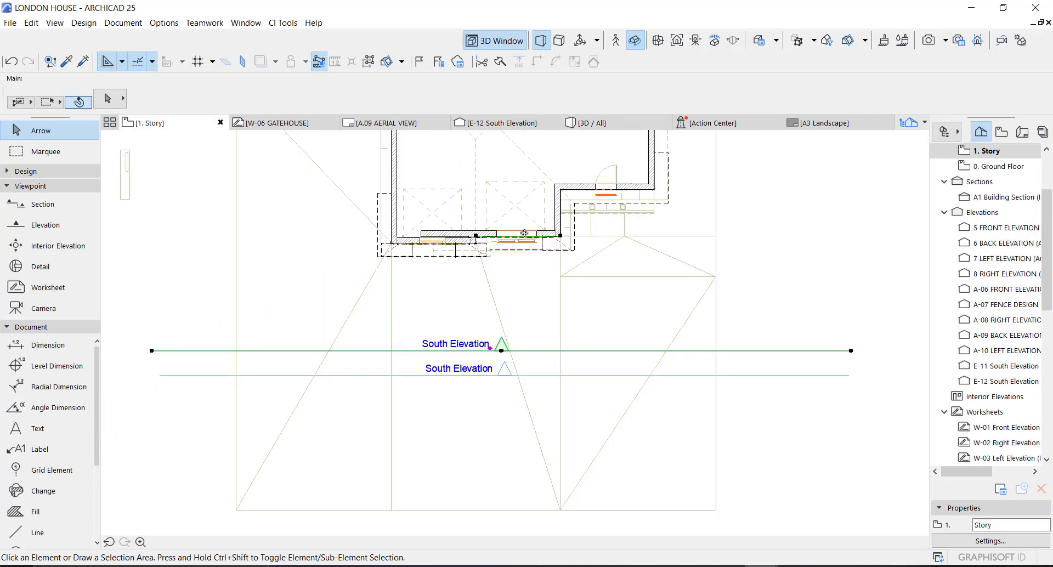
pyautogui.click(487, 233)
pyautogui.scroll(5, 482, 236)
pyautogui.scroll(4, 481, 238)
pyautogui.scroll(6, 464, 232)
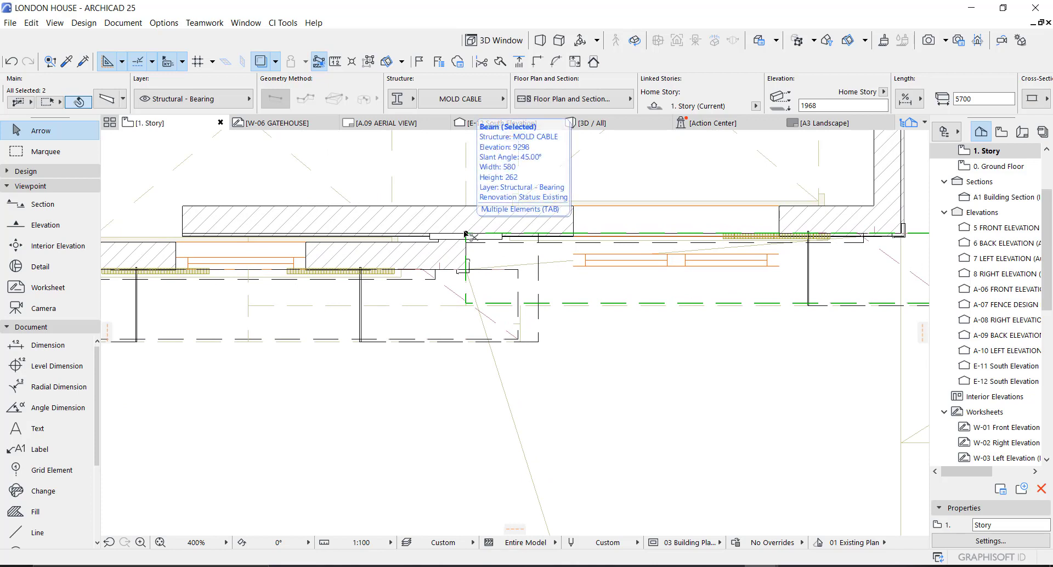
# Mirror a copy of the gable beam onto the opposite slope, select the new E-13 marker, and view in 3D
pyautogui.hotkey('ctrl', 'm')
pyautogui.click(465, 233)
pyautogui.click(468, 194)
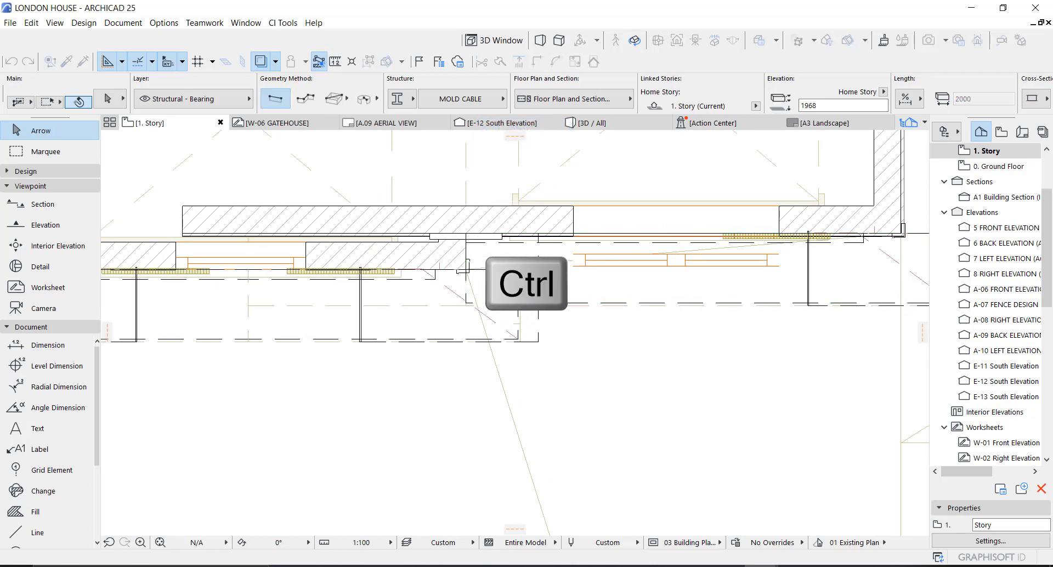
pyautogui.click(532, 273)
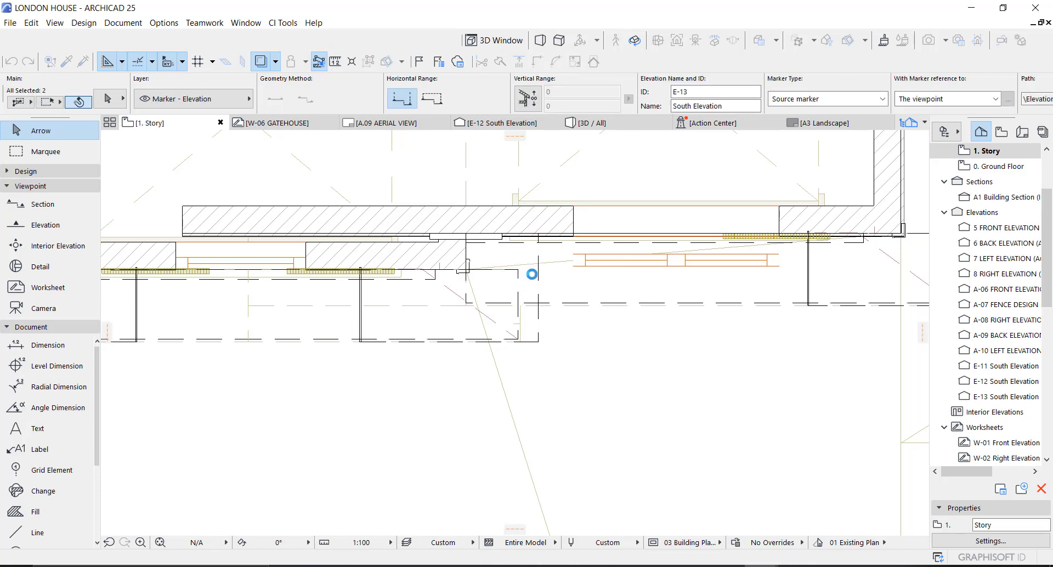
pyautogui.scroll(-3, 535, 276)
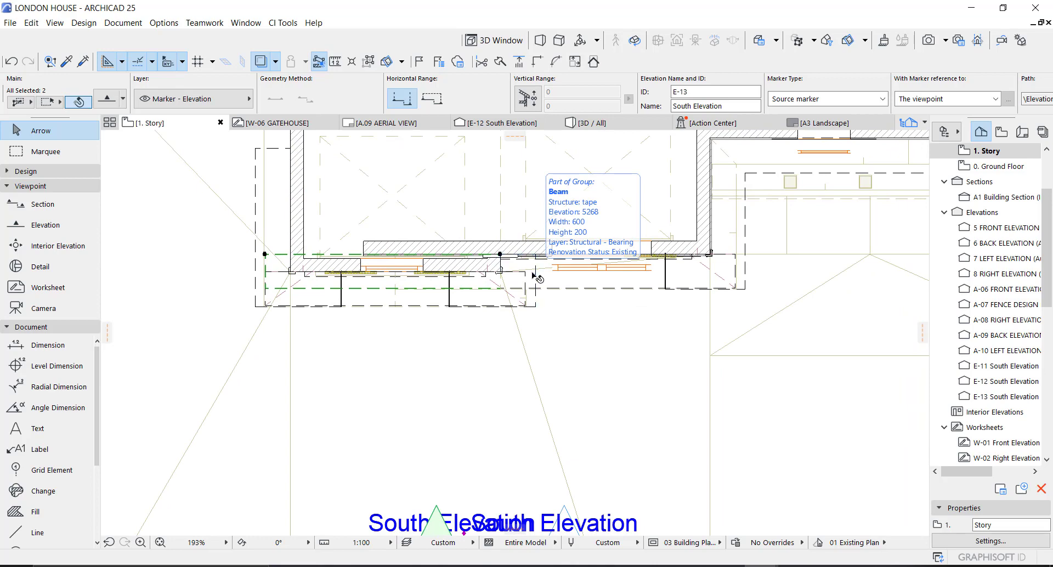
pyautogui.press('F3')
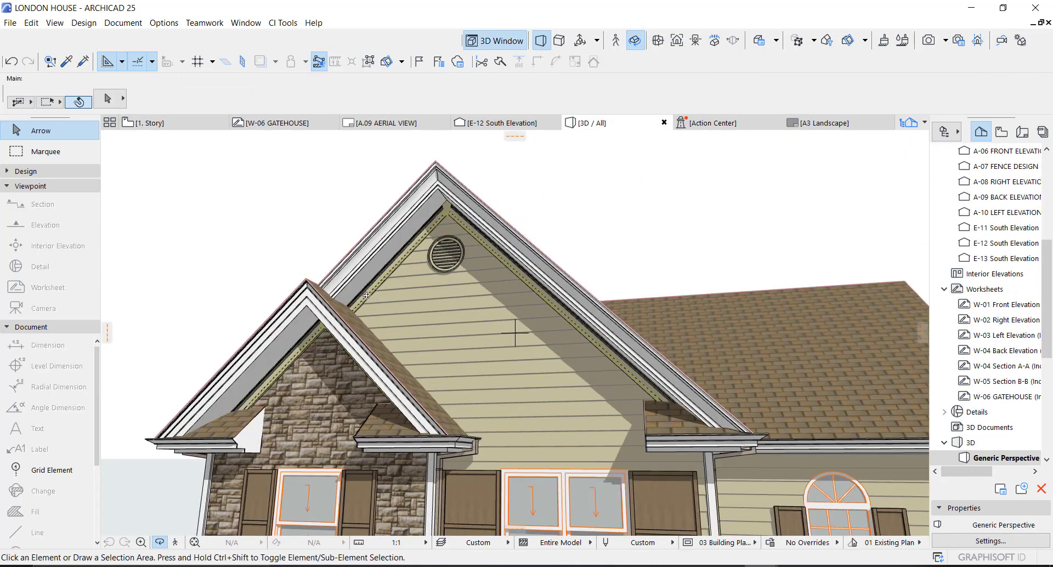
# Open the E-13 South Elevation from the floor plan marker using current view settings
pyautogui.keyDown('shift'); pyautogui.moveTo(344, 286); pyautogui.dragTo(517, 260, button='middle'); pyautogui.keyUp('shift')
pyautogui.click(520, 253)
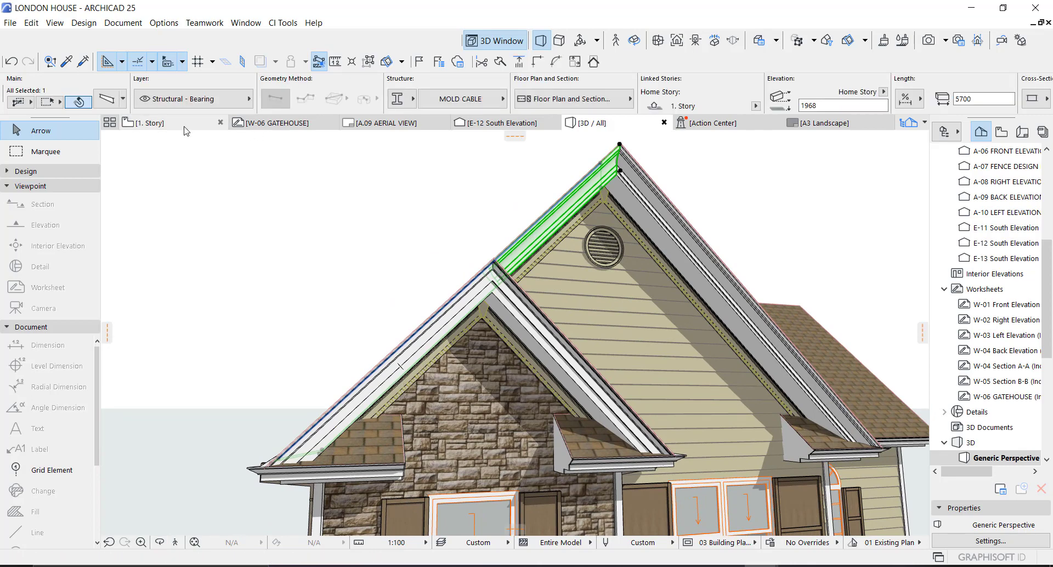
pyautogui.click(222, 126)
pyautogui.rightClick(626, 462)
pyautogui.click(684, 158)
pyautogui.scroll(8, 523, 328)
# Stretch the mirrored left-slope beam's end up to the ridge apex
pyautogui.click(481, 291)
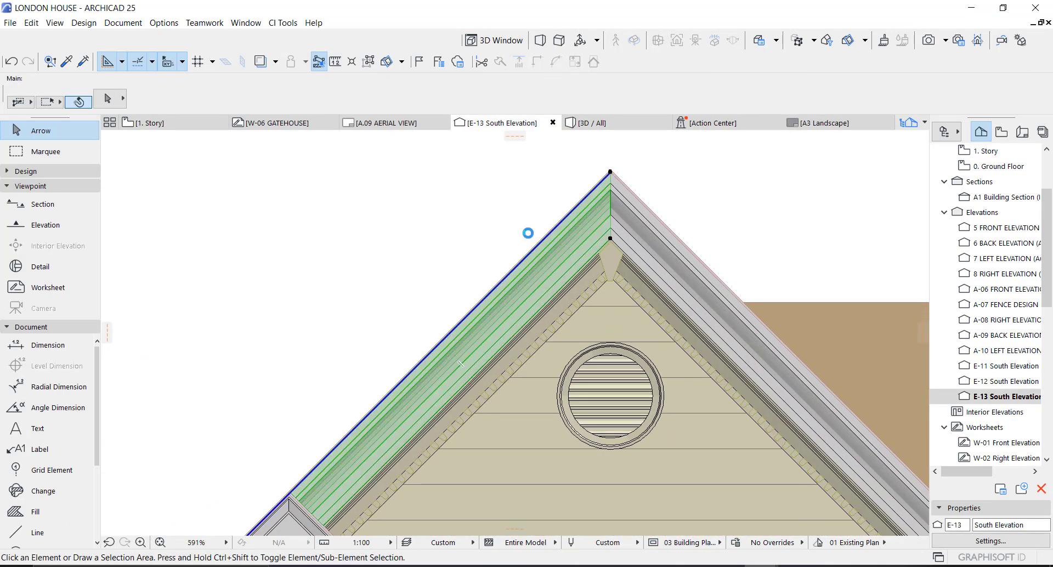
pyautogui.scroll(-8, 610, 181)
pyautogui.scroll(4, 363, 412)
pyautogui.scroll(1, 363, 412)
pyautogui.click(354, 415)
pyautogui.click(145, 144)
pyautogui.scroll(10, 554, 181)
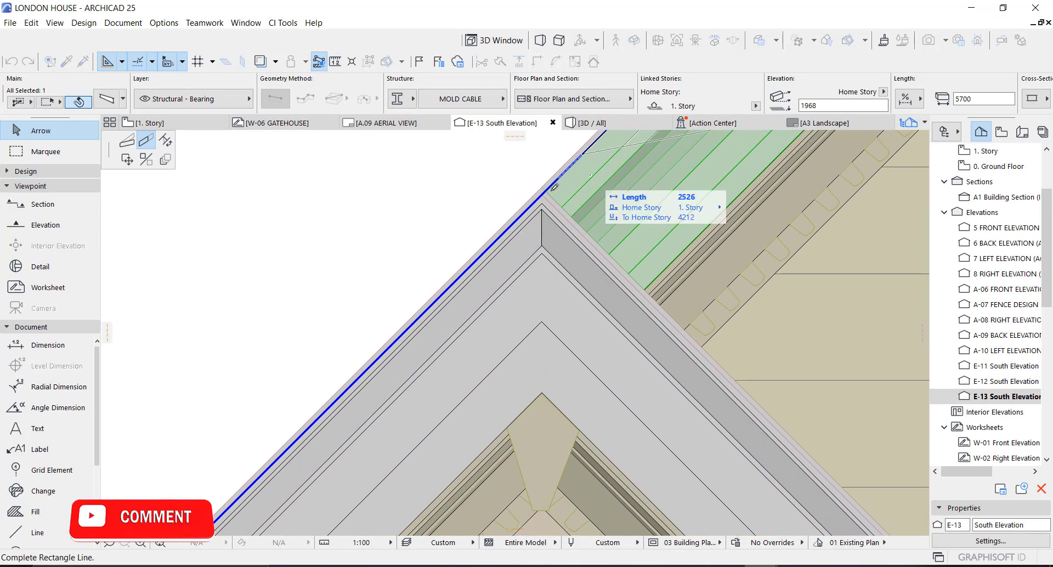
pyautogui.click(547, 190)
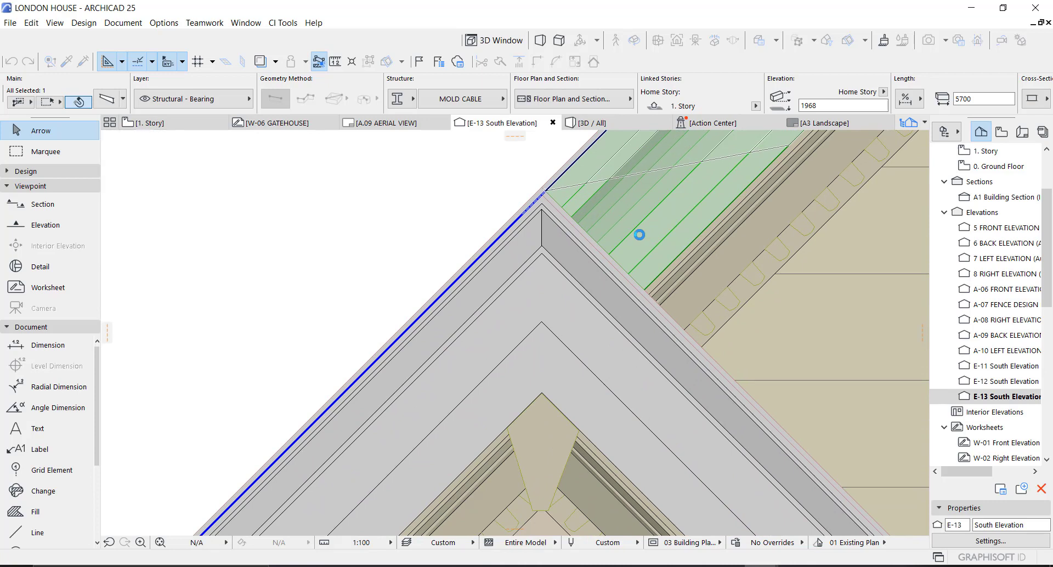
pyautogui.hscroll(2, 639, 235)
pyautogui.scroll(3, 663, 264)
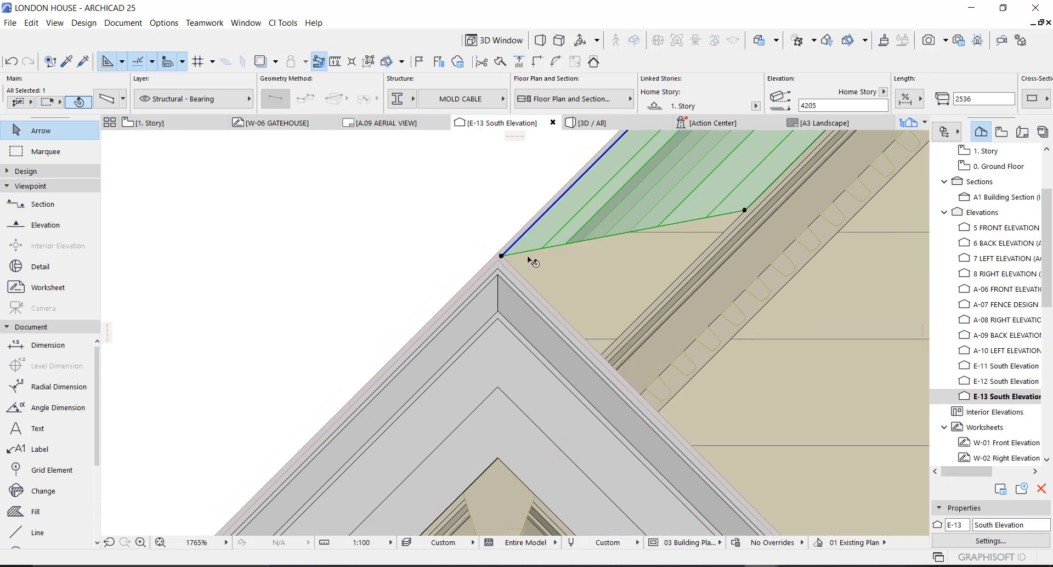
# Rotate the beam's top end join angle to make a 90° vertical cut at the apex
pyautogui.click(502, 256)
pyautogui.click(165, 141)
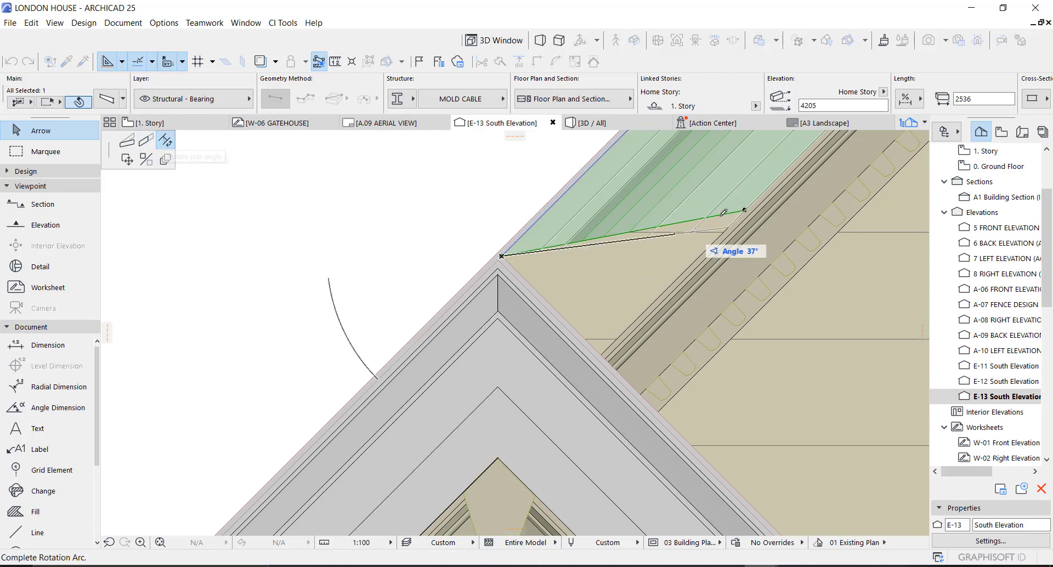
pyautogui.click(614, 355)
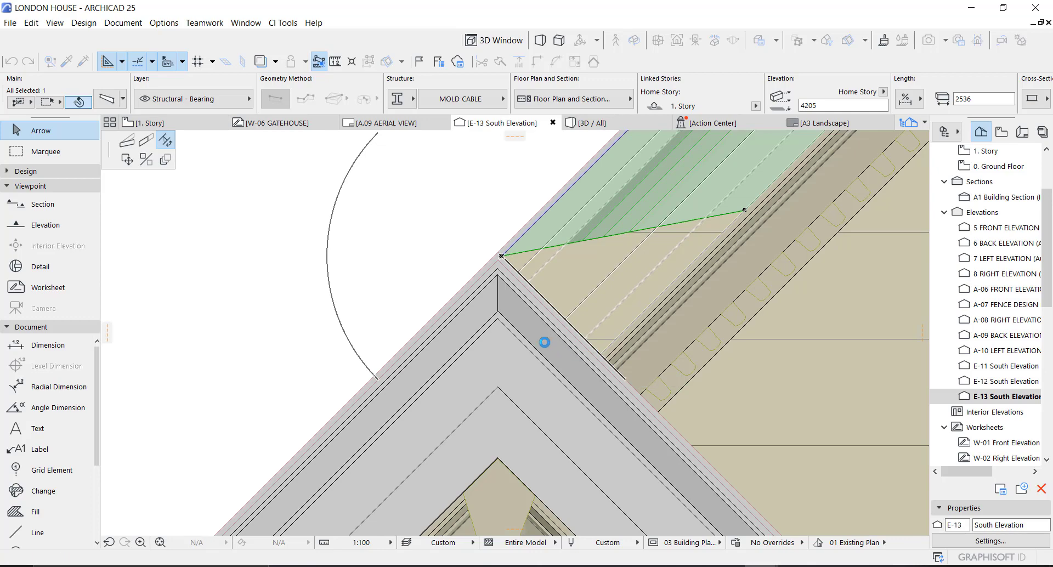
pyautogui.click(514, 330)
pyautogui.scroll(-5, 510, 335)
pyautogui.scroll(-2, 618, 223)
pyautogui.scroll(5, 604, 243)
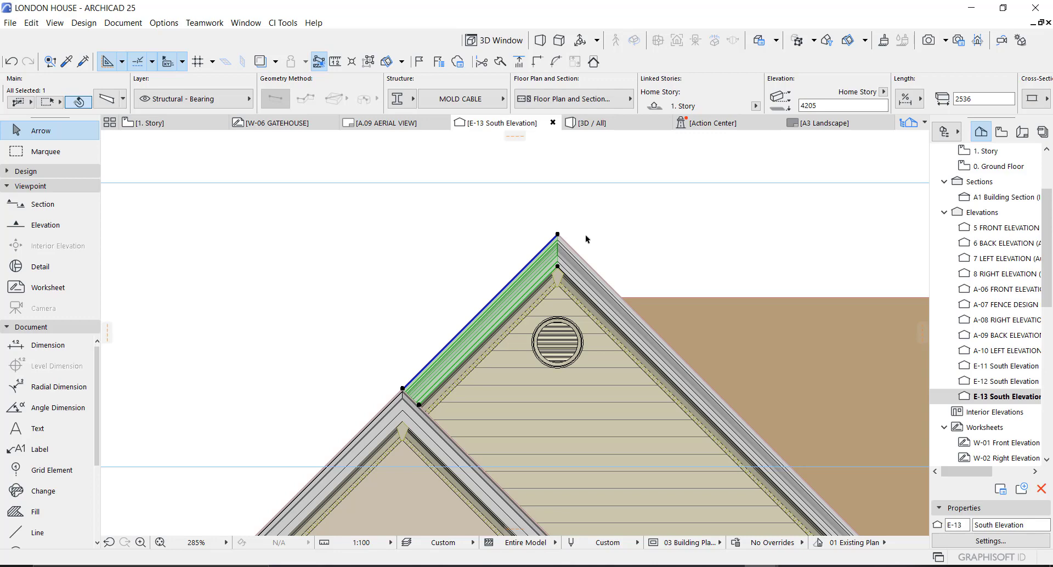
# Inspect the trimmed ridge in the elevation, then switch to the 3D window with F3
pyautogui.moveTo(576, 241); pyautogui.dragTo(498, 215, button='middle')
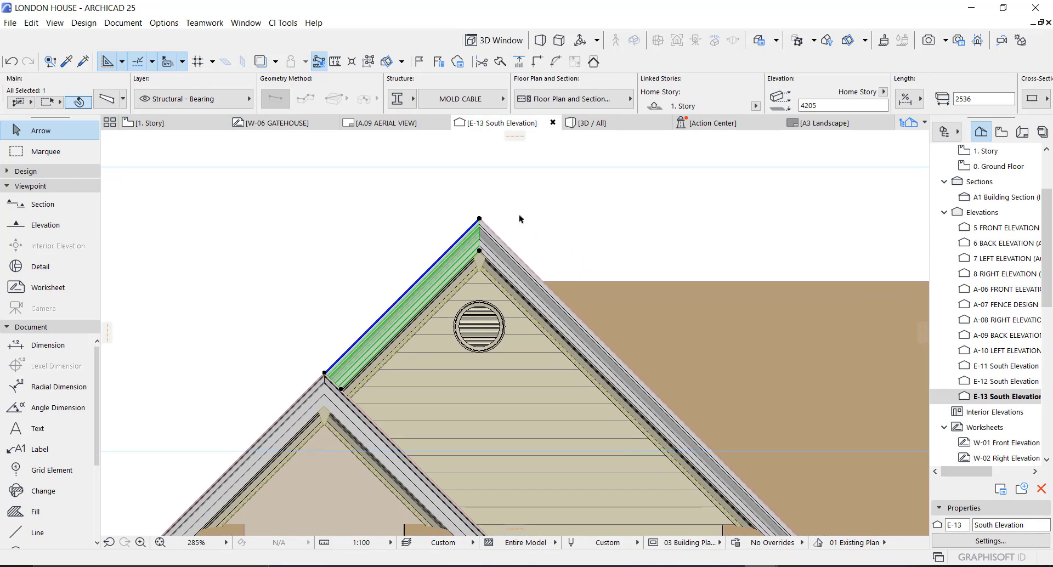
pyautogui.scroll(-3, 522, 228)
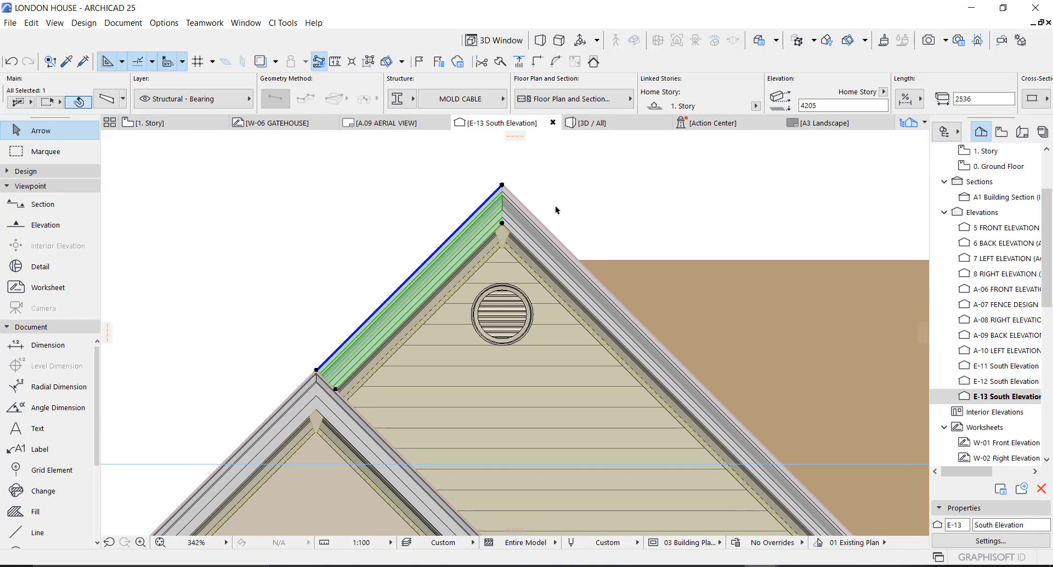
pyautogui.scroll(-3, 552, 203)
pyautogui.scroll(5, 566, 202)
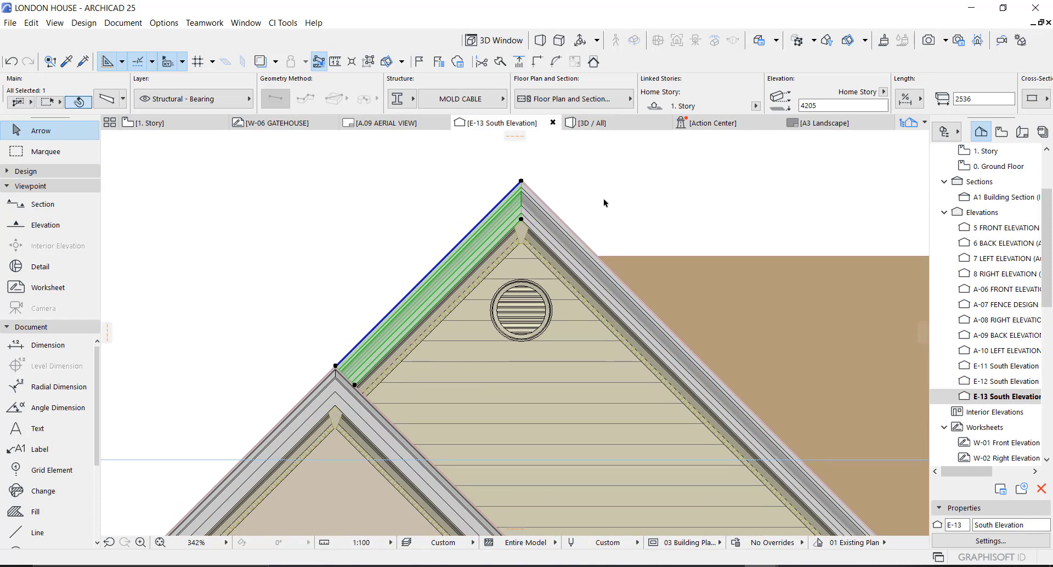
pyautogui.press('F3')
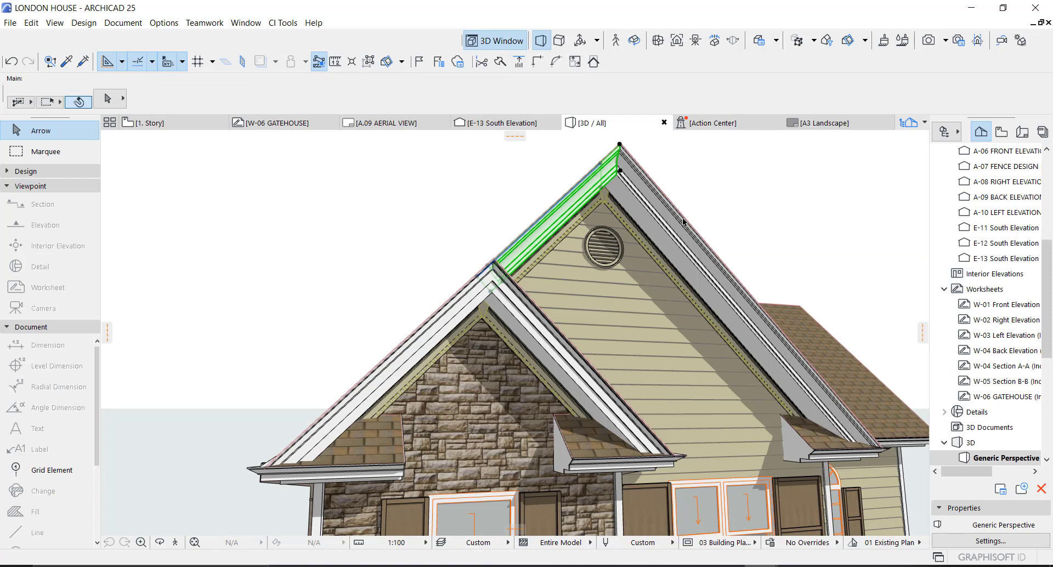